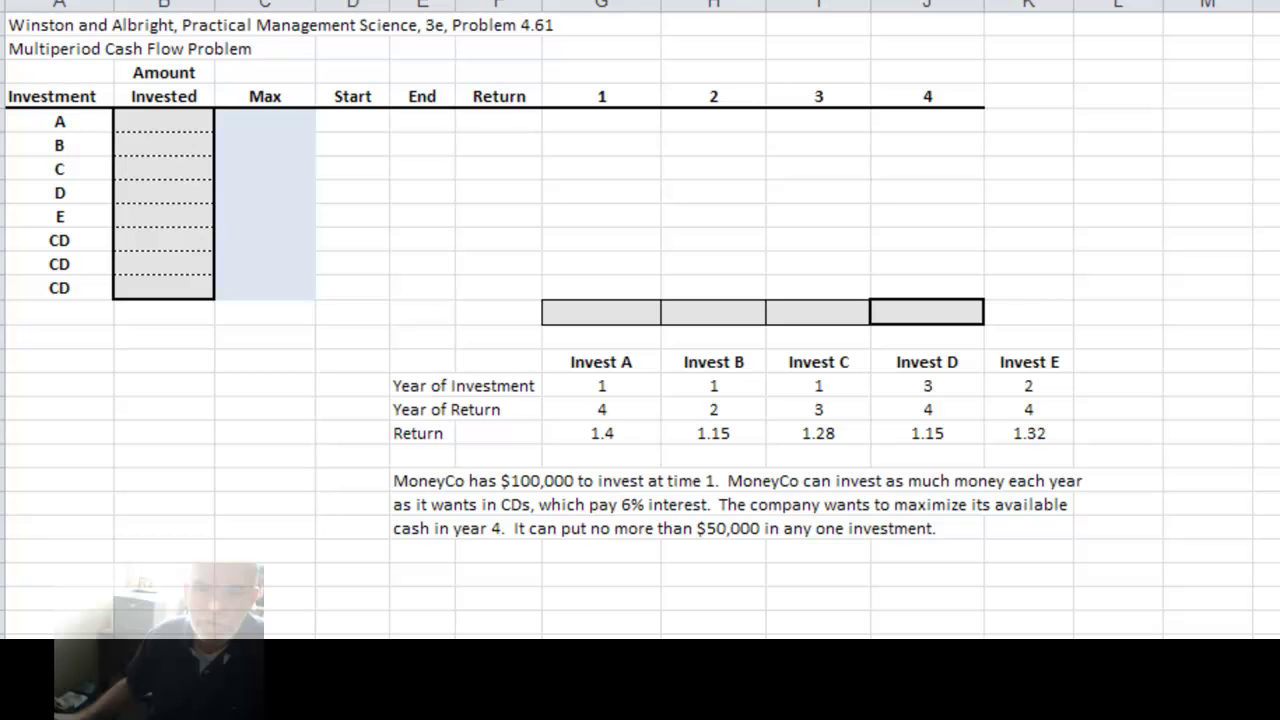
click(1207, 636)
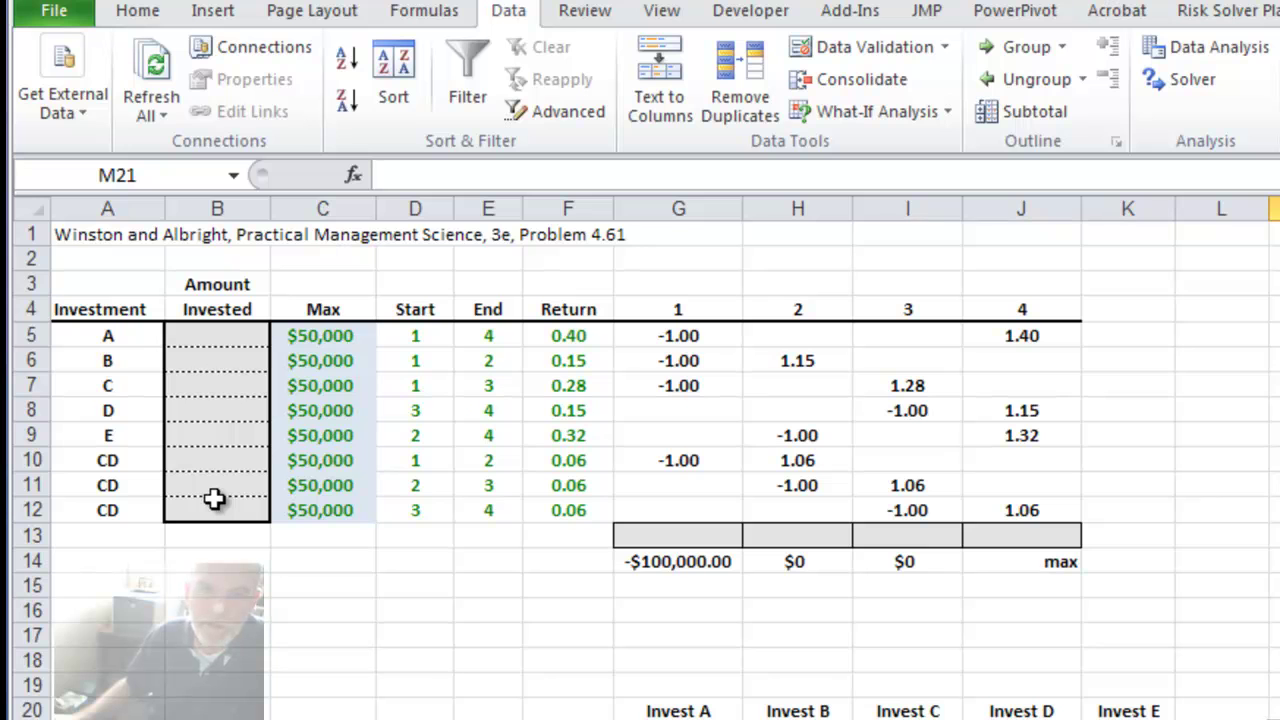
click(678, 563)
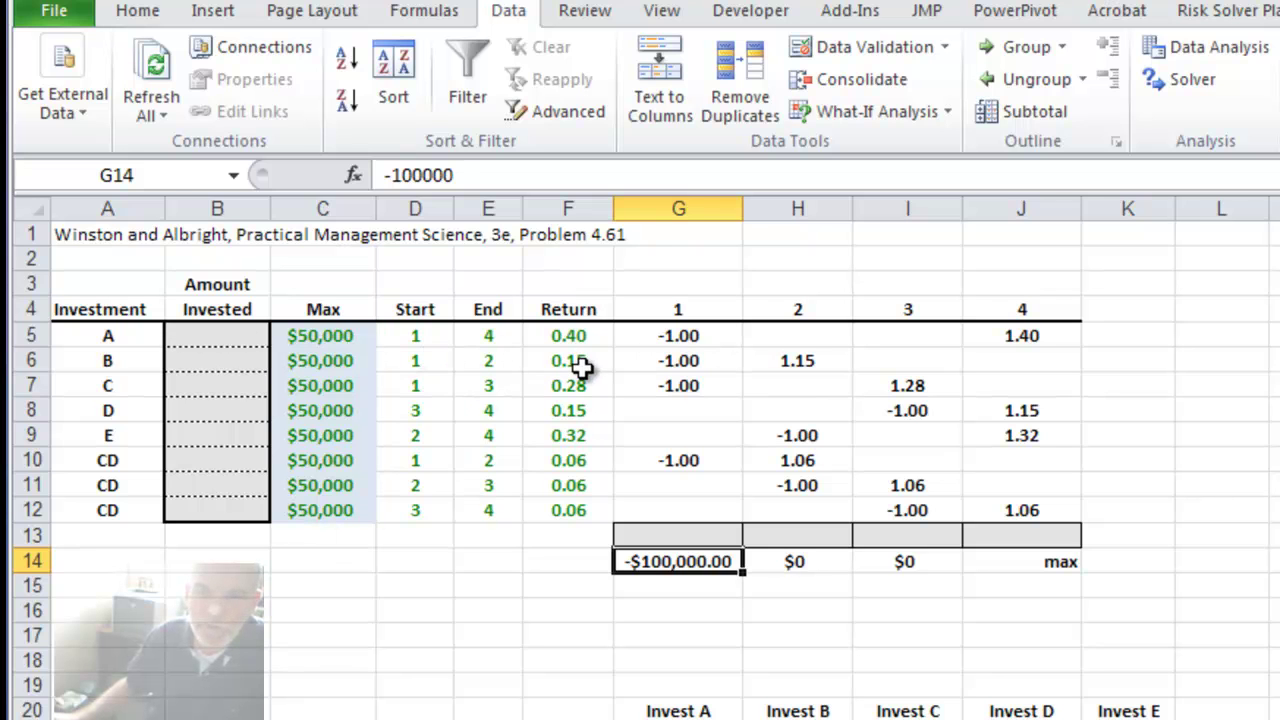
click(690, 338)
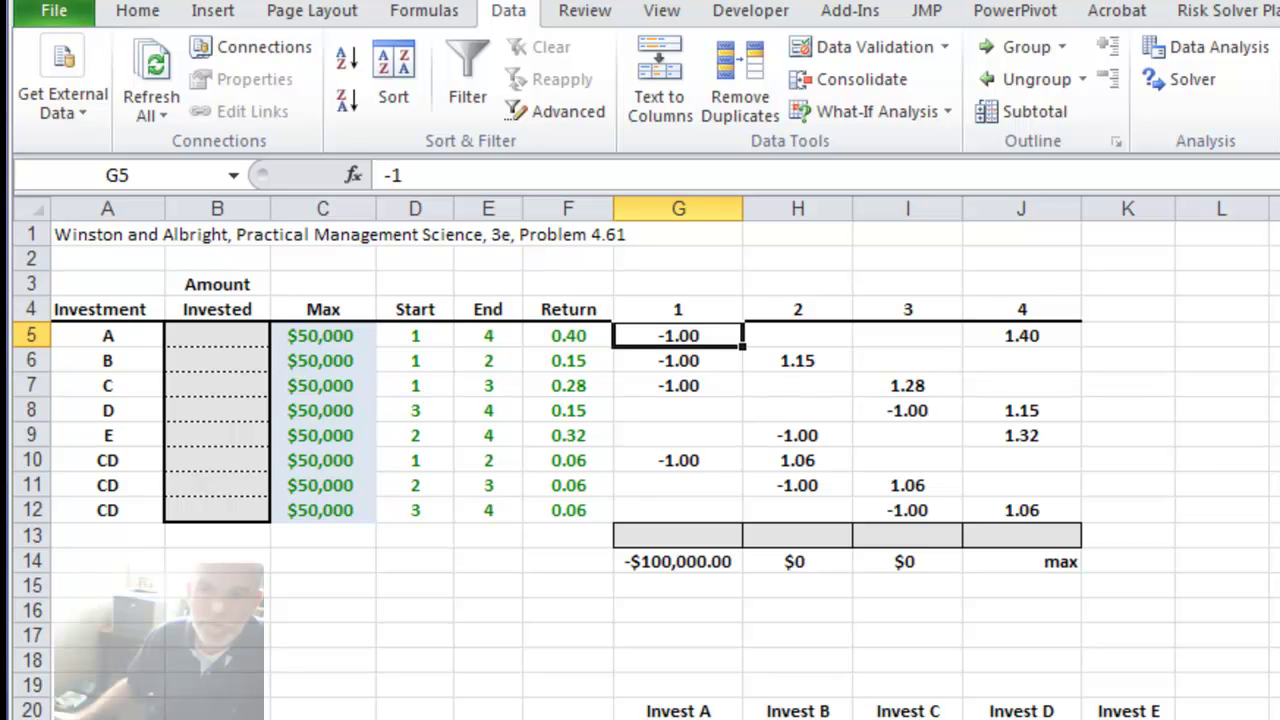
click(1046, 337)
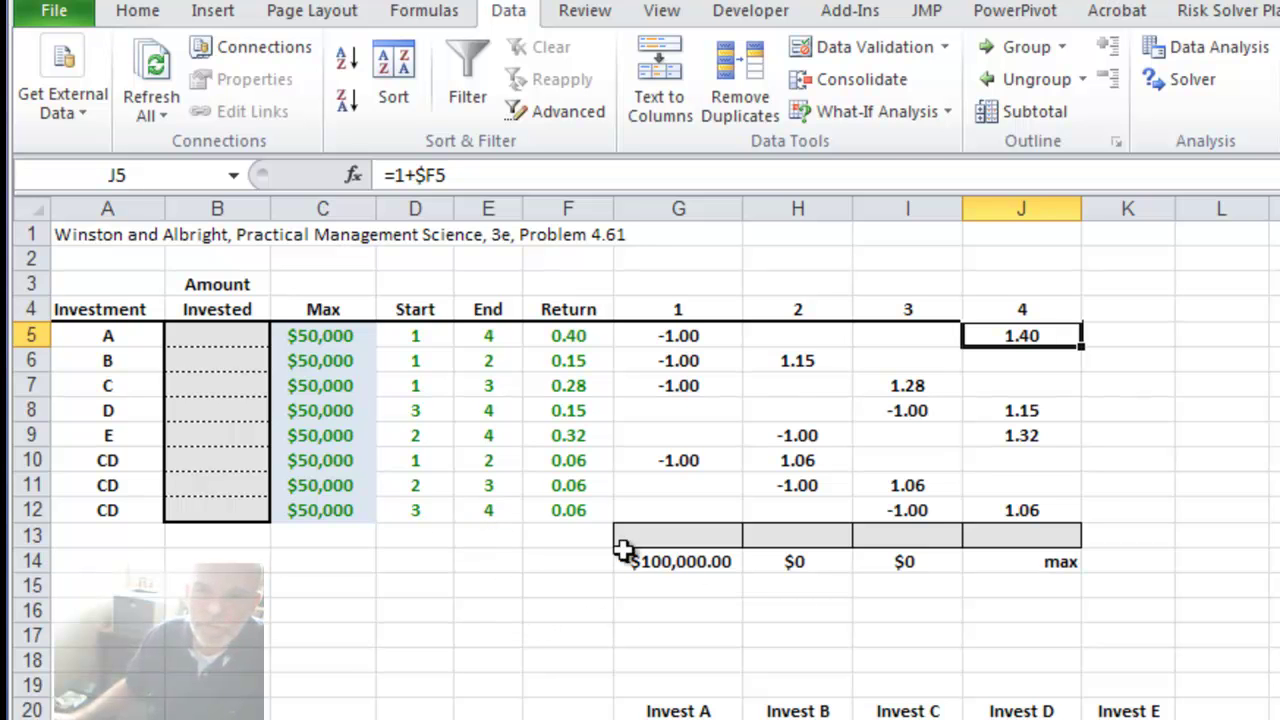
Enter =SUMPRODUCT(G5:G12,$B$5:$B$12) in G13 to total the year 1 cash flow.
click(669, 541)
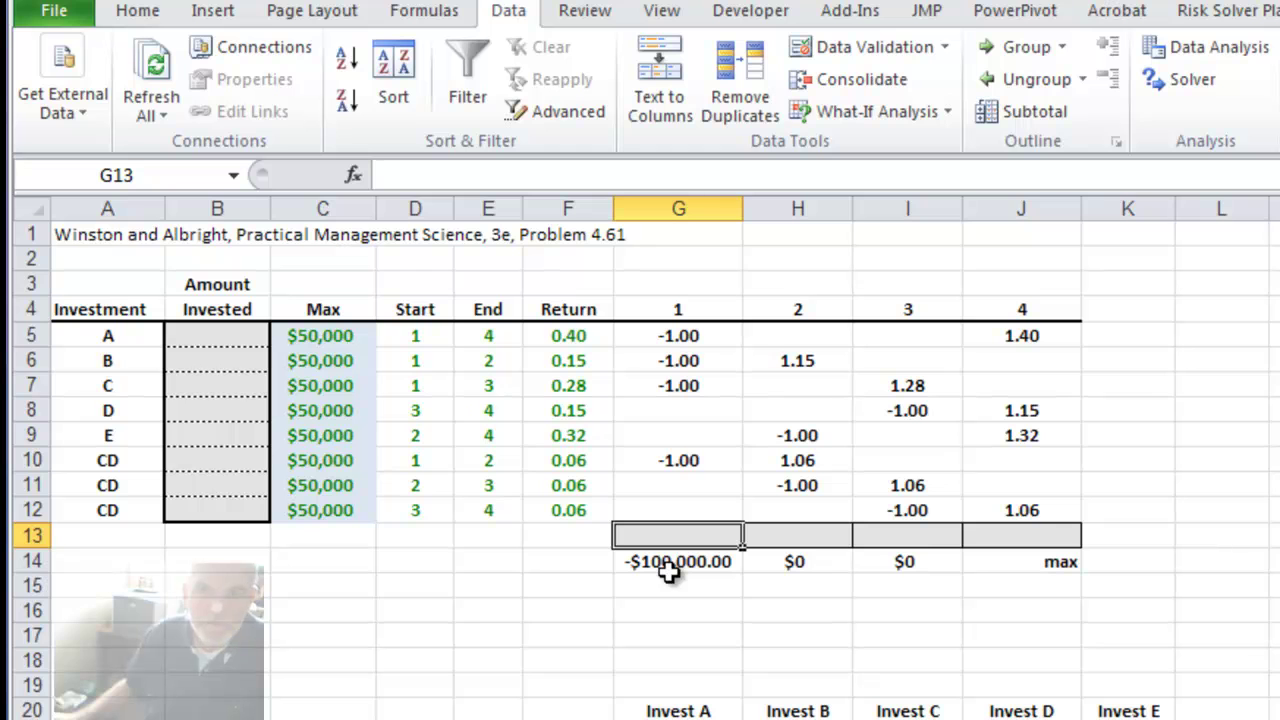
text(=)
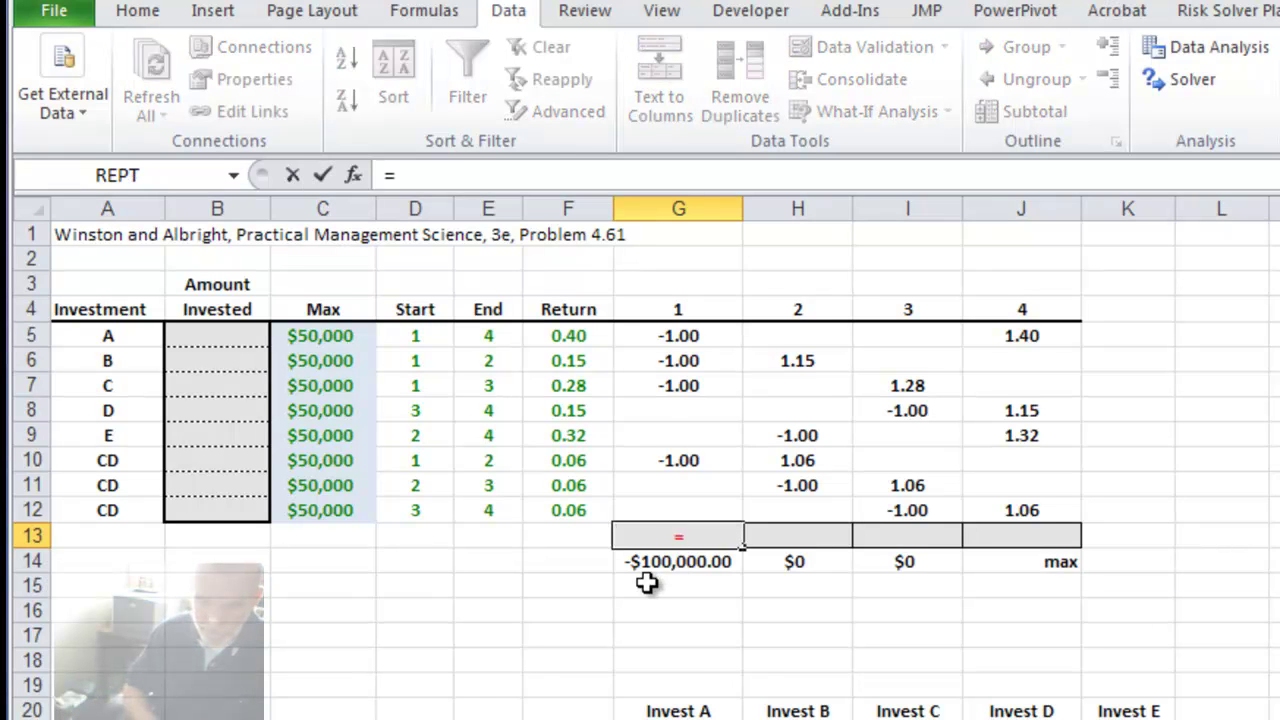
text(sumproud)
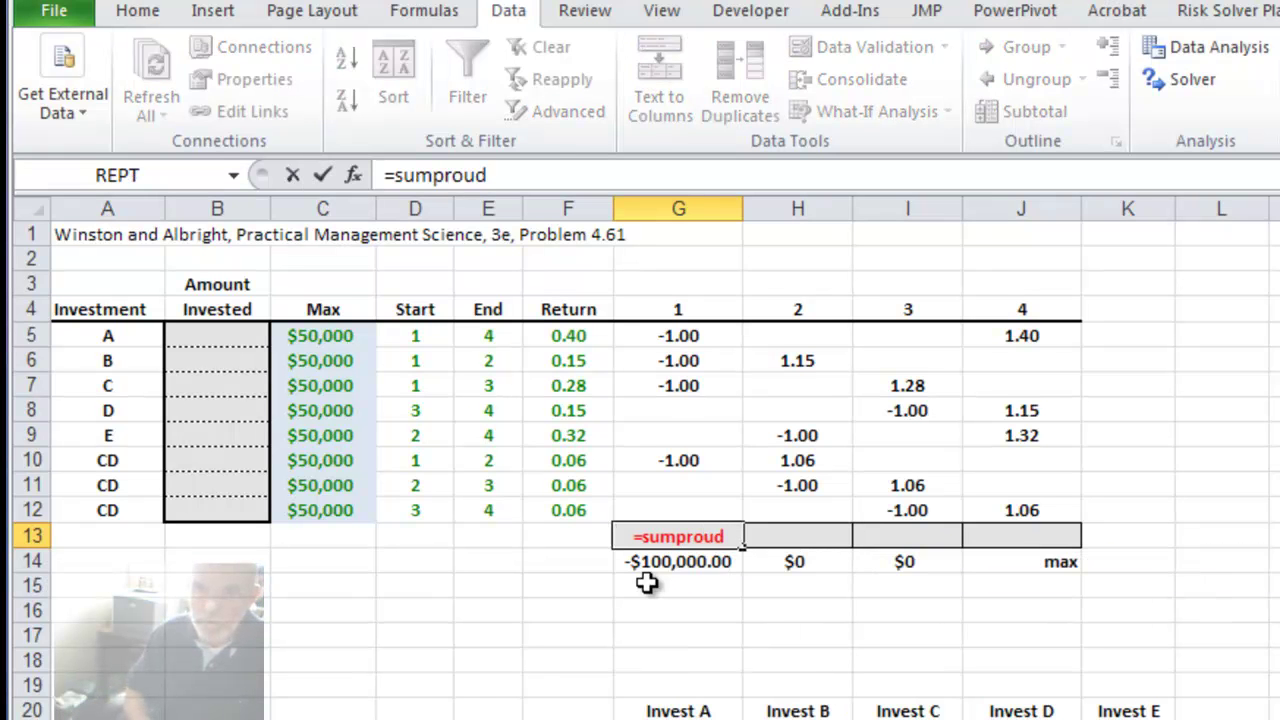
key(BackSpace)
key(BackSpace)
text(duct)
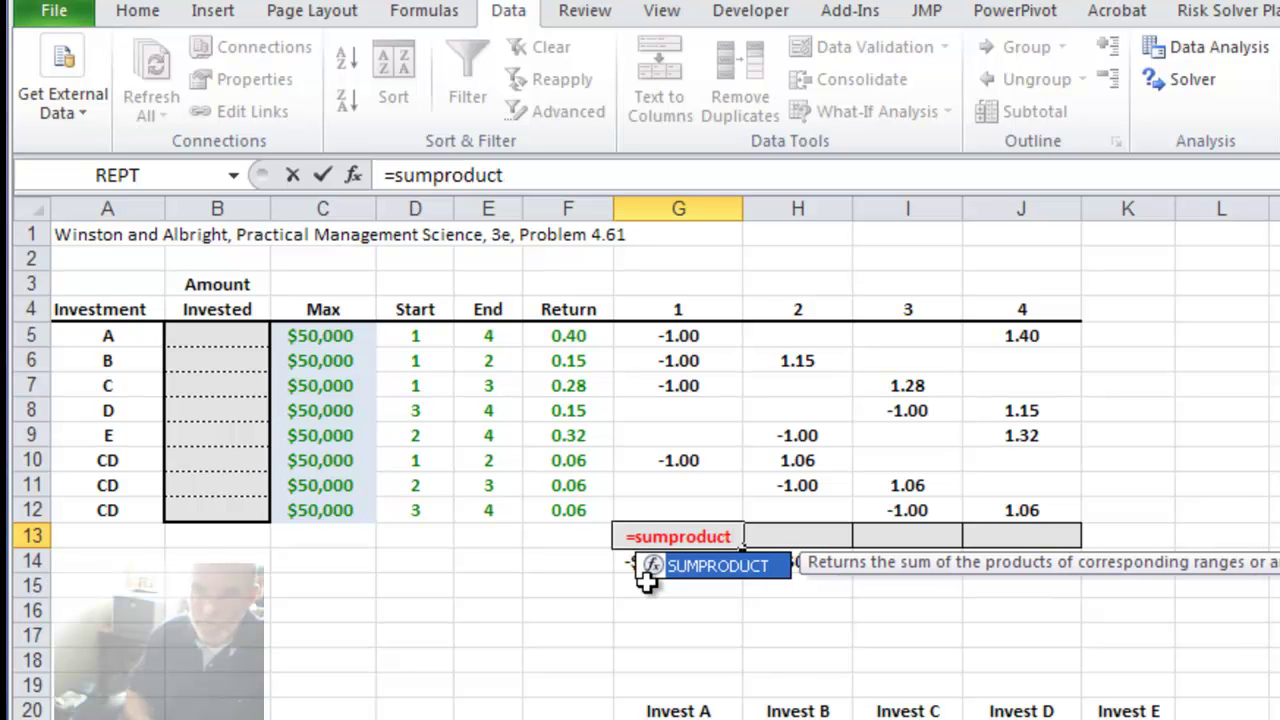
text(()
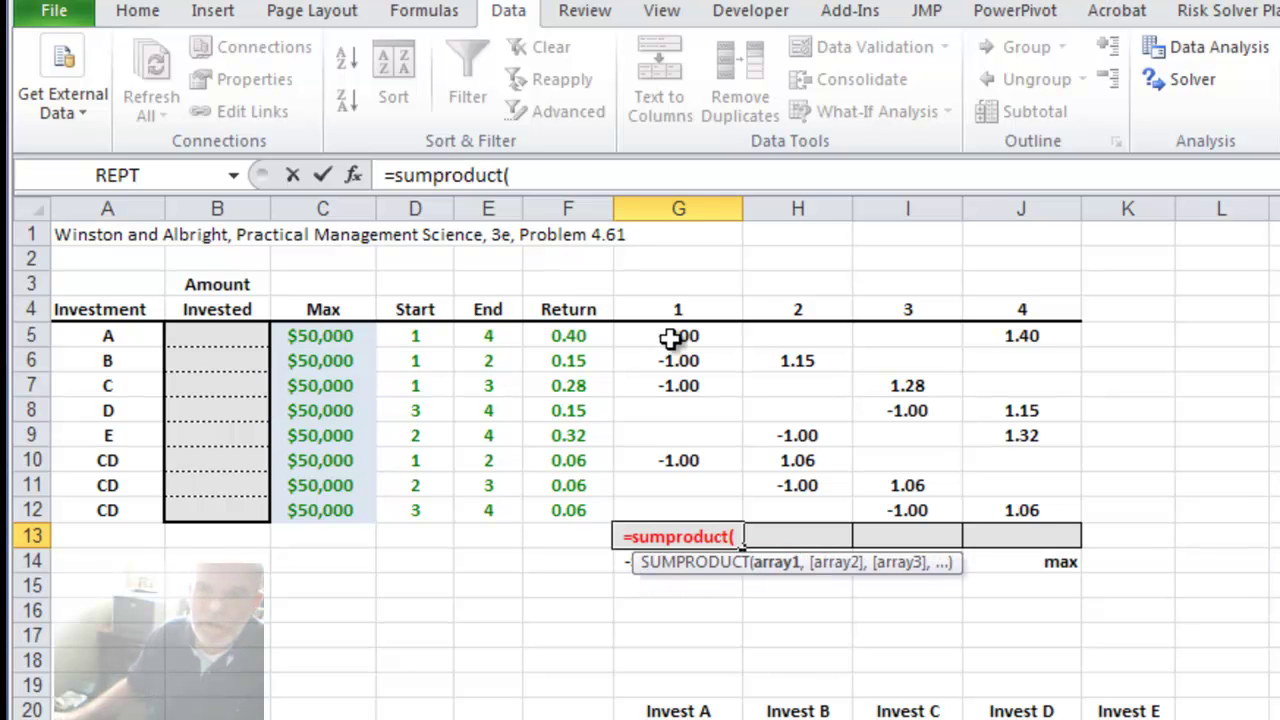
drag(680, 337, 670, 516)
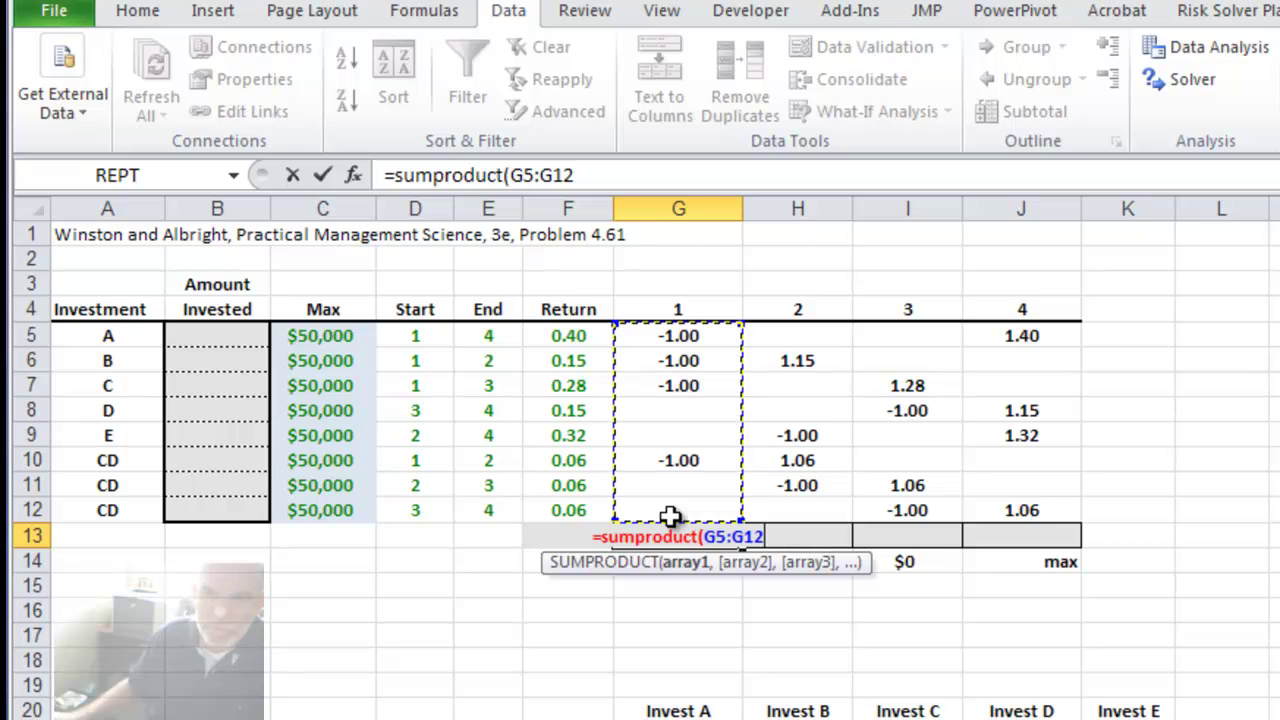
text(,)
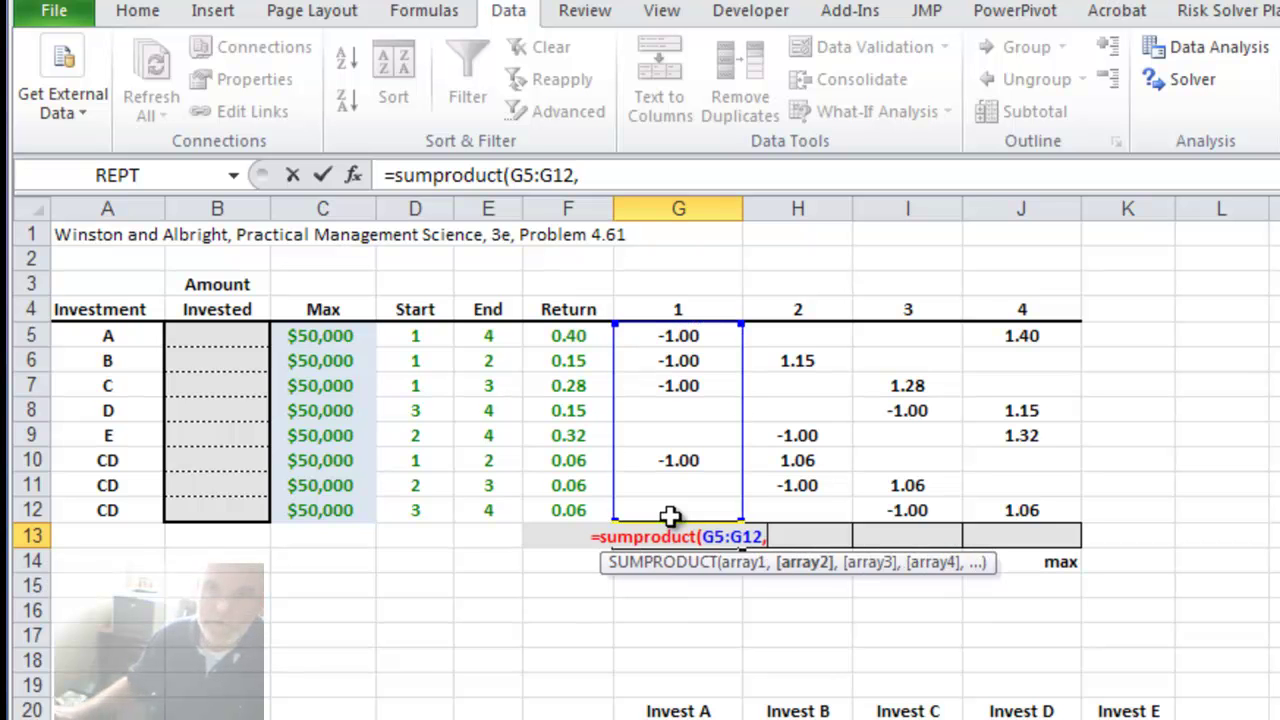
drag(228, 340, 224, 510)
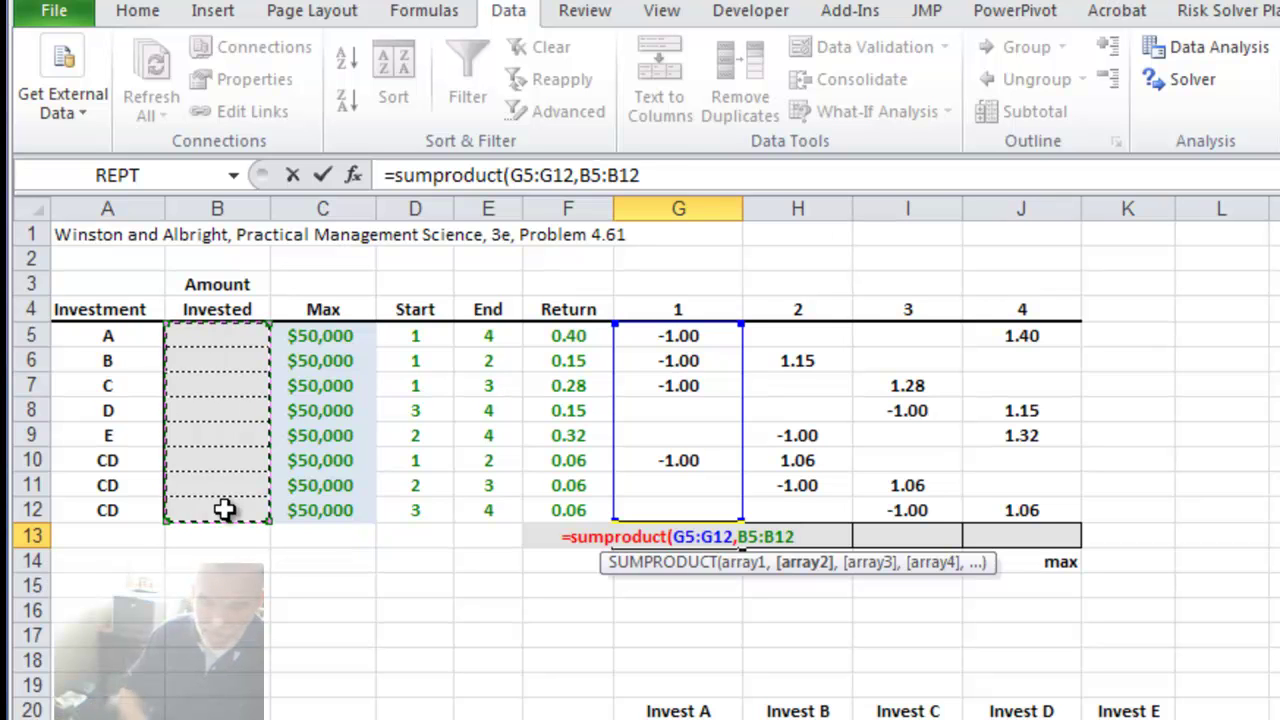
key(F4)
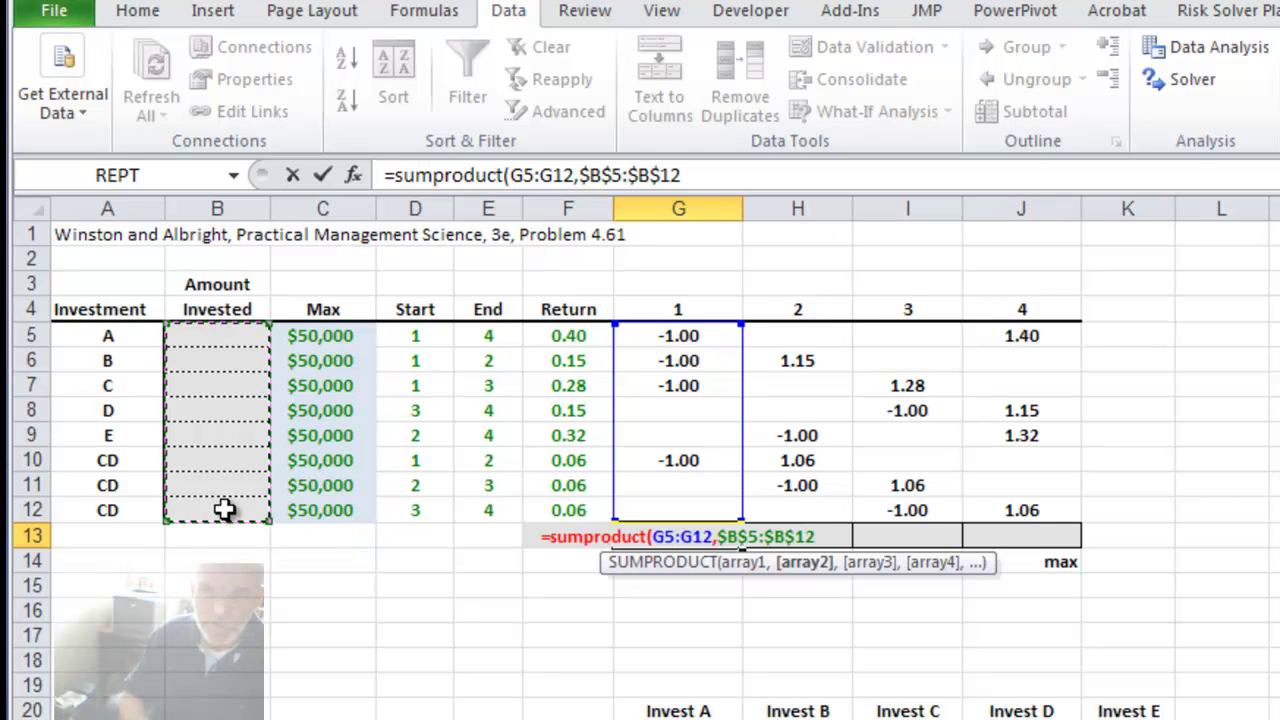
key(Return)
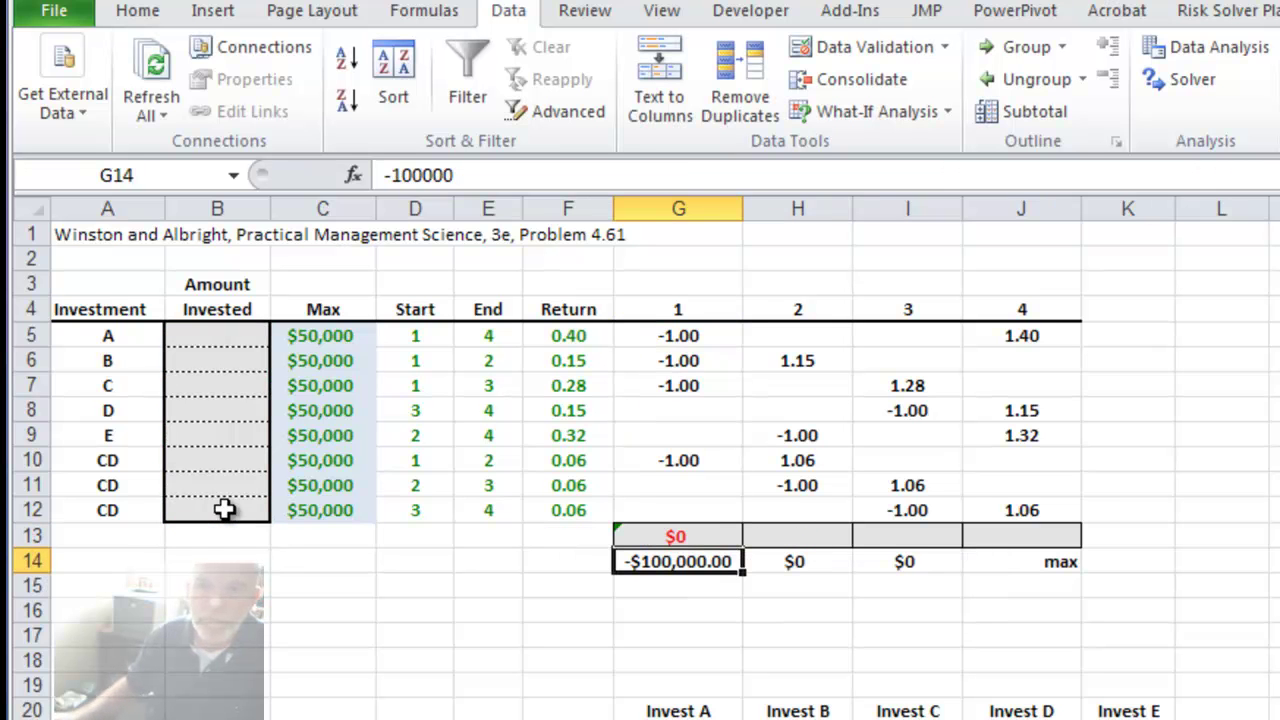
Fill all Amount Invested cells B5:B12 with a trial value of 100.
drag(221, 344, 212, 510)
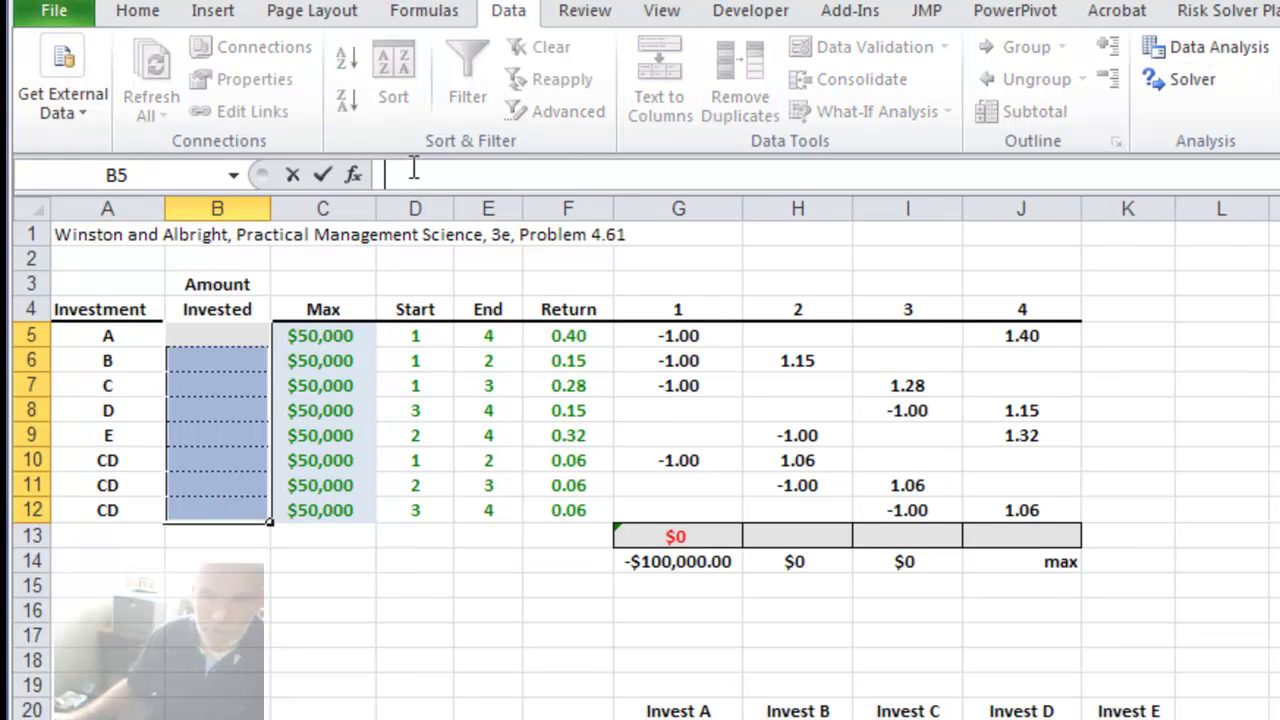
text(100)
key(ctrl+Return)
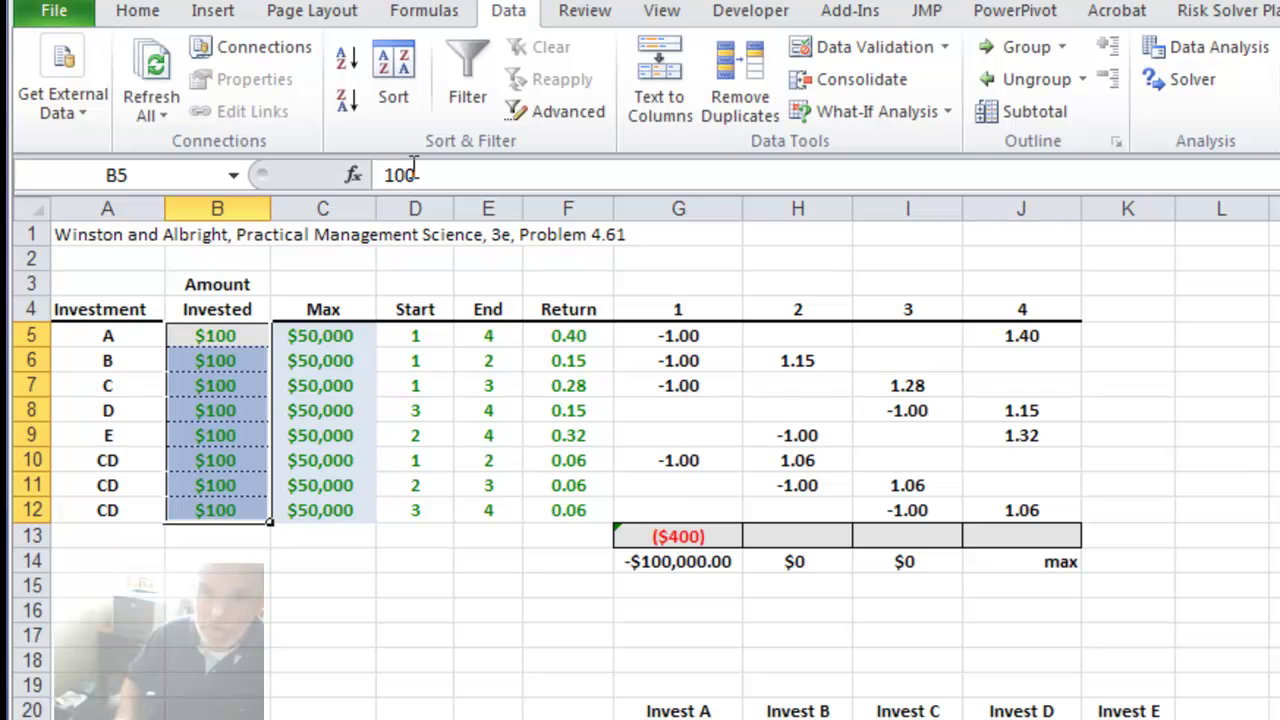
click(481, 570)
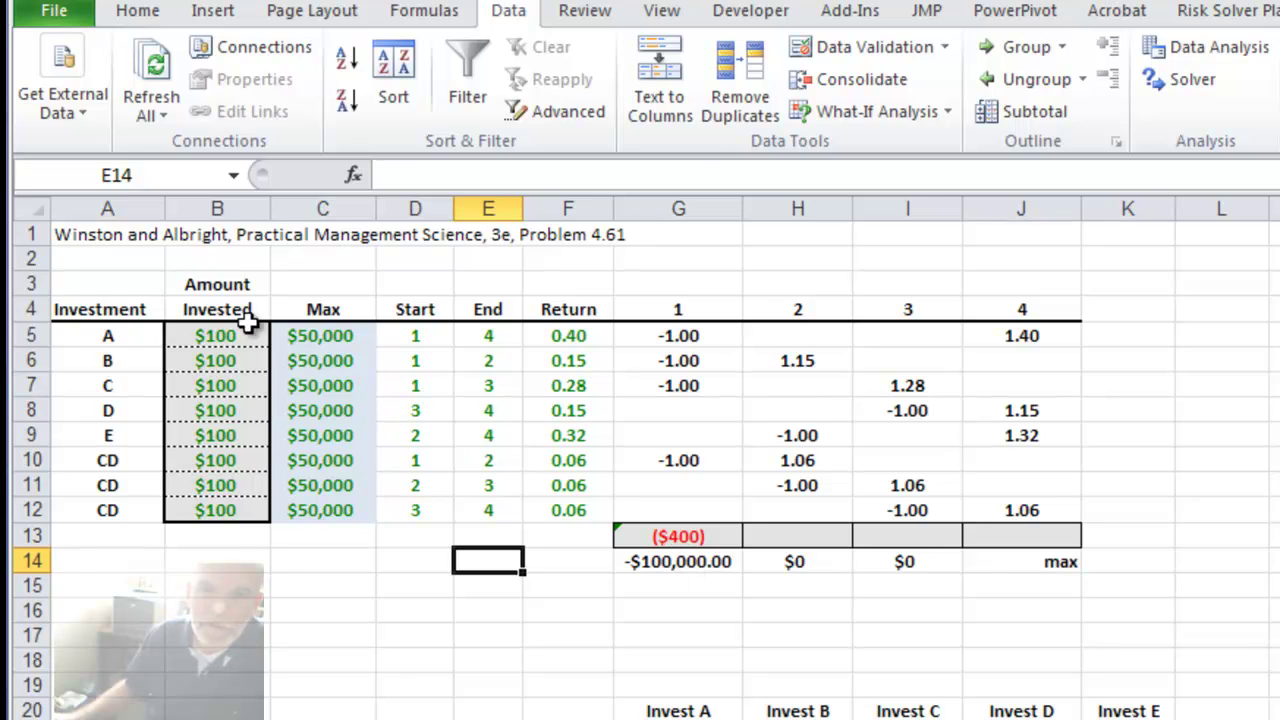
Copy the SUMPRODUCT formula from G13 across H13:J13 for years 2 to 4, checking the references in H13.
click(665, 532)
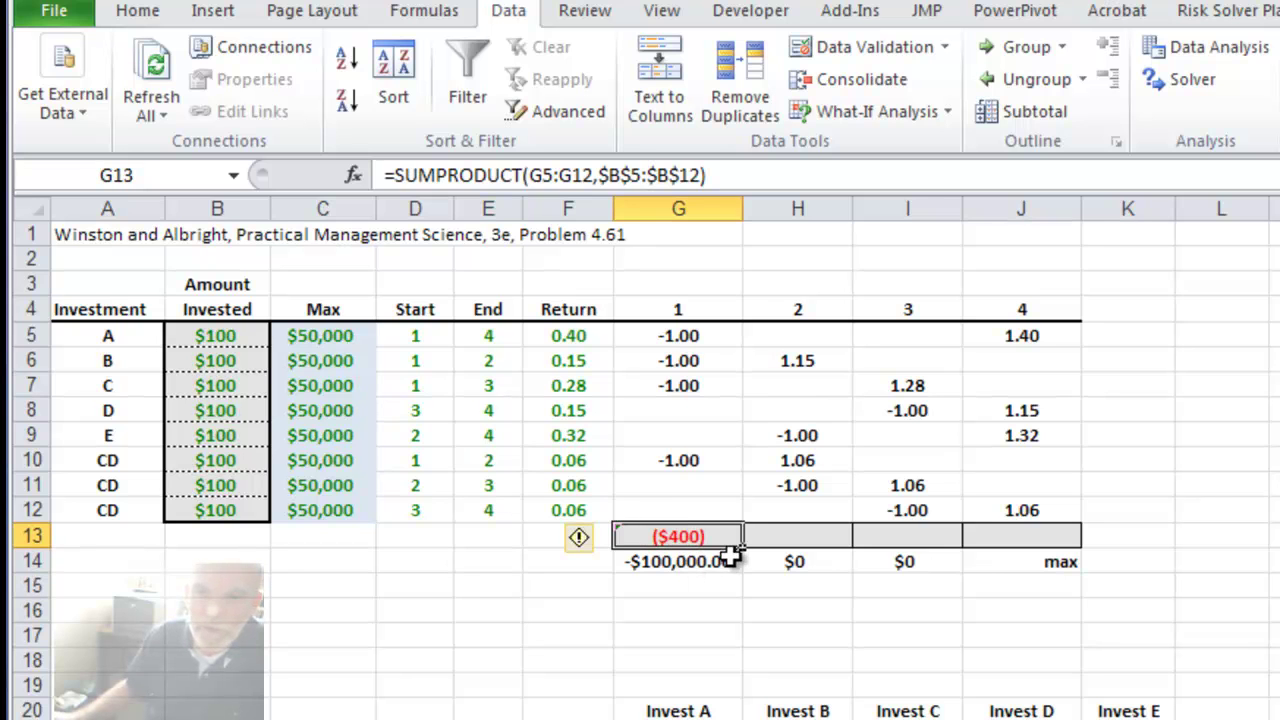
drag(743, 547, 843, 545)
click(808, 537)
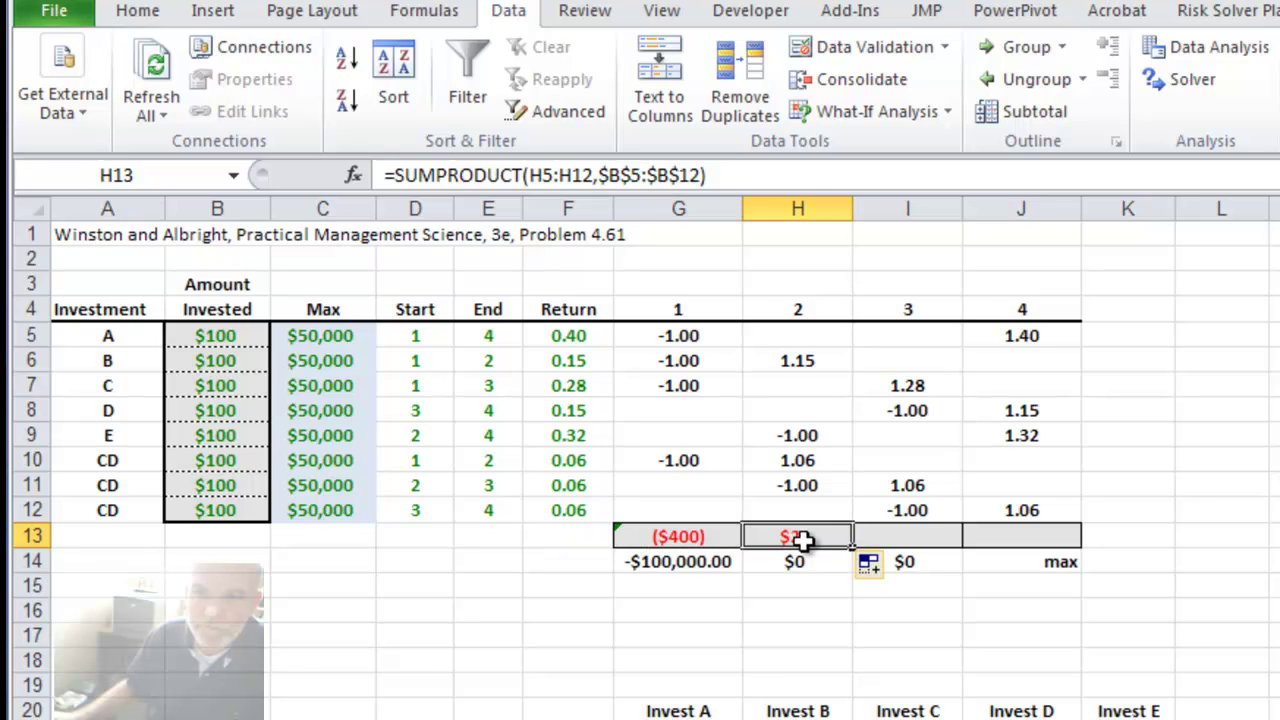
double_click(800, 537)
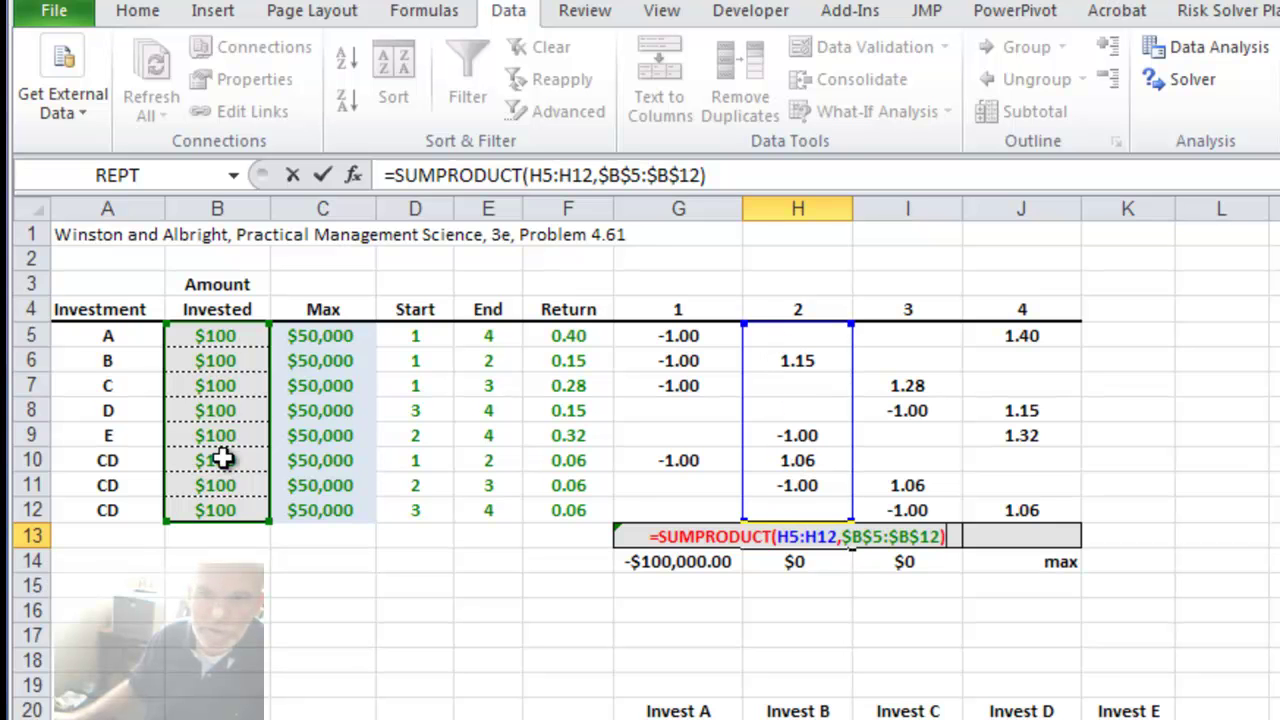
key(Return)
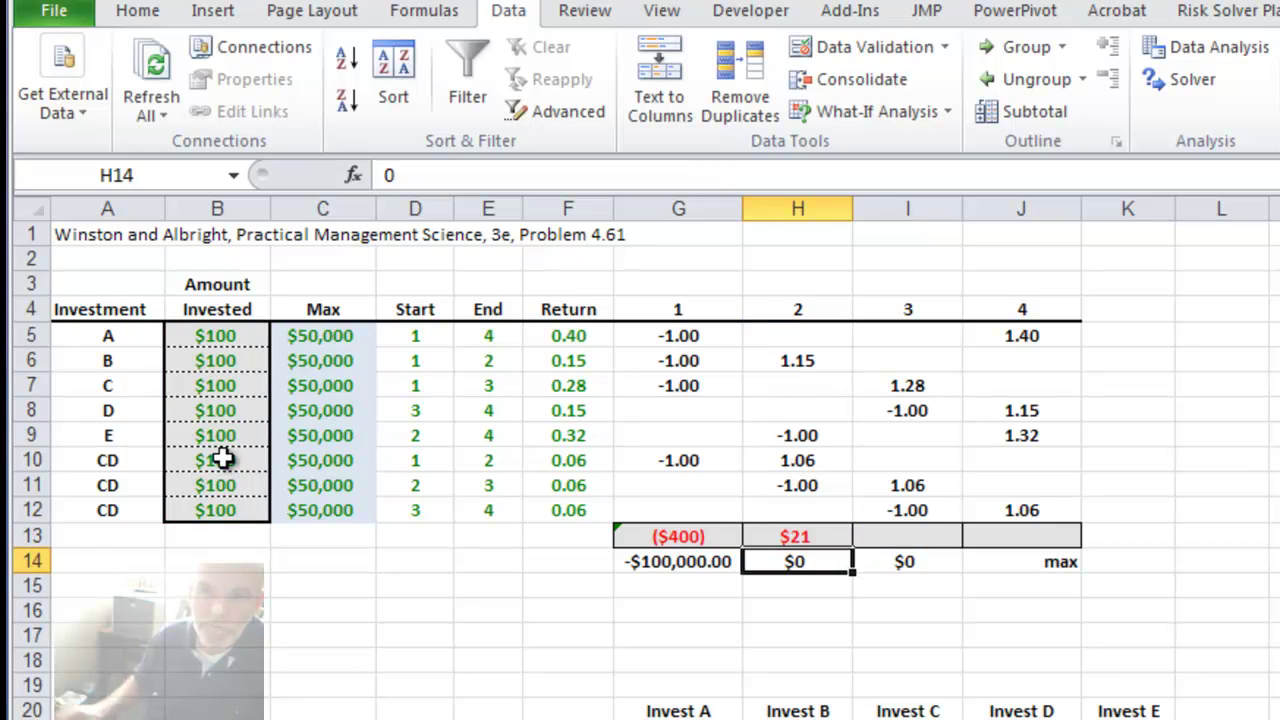
click(807, 535)
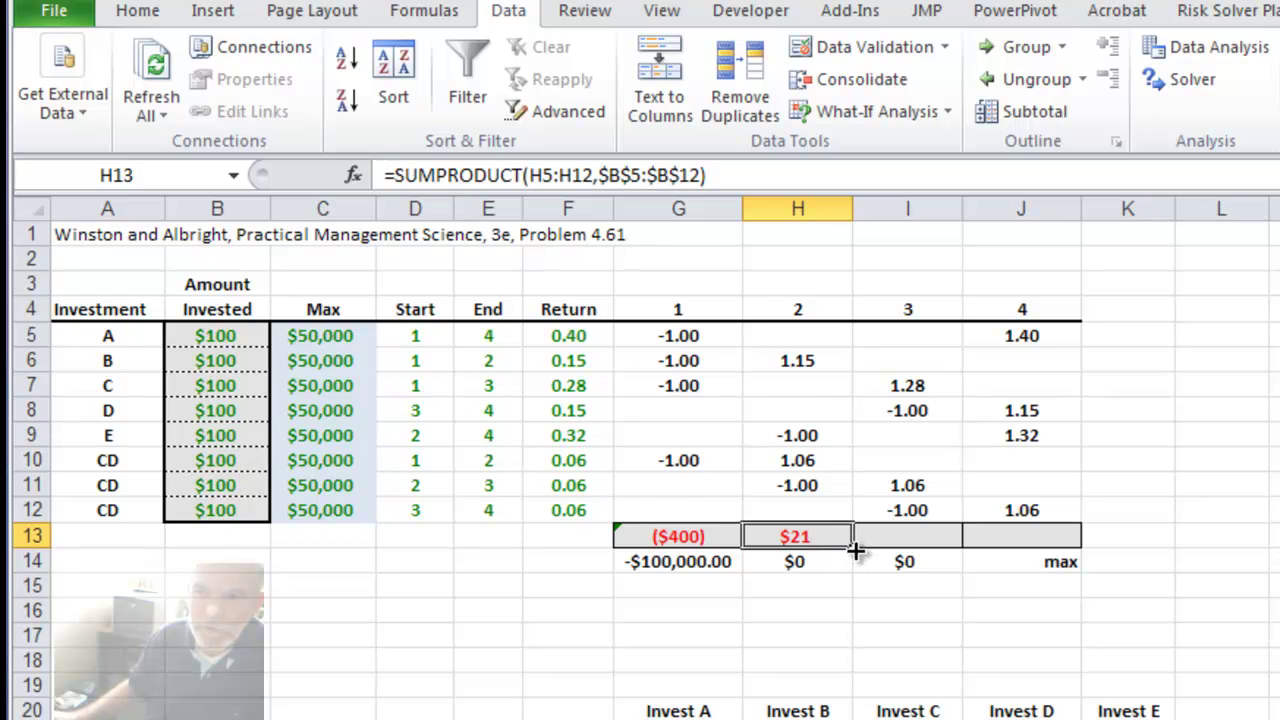
drag(855, 549, 1045, 540)
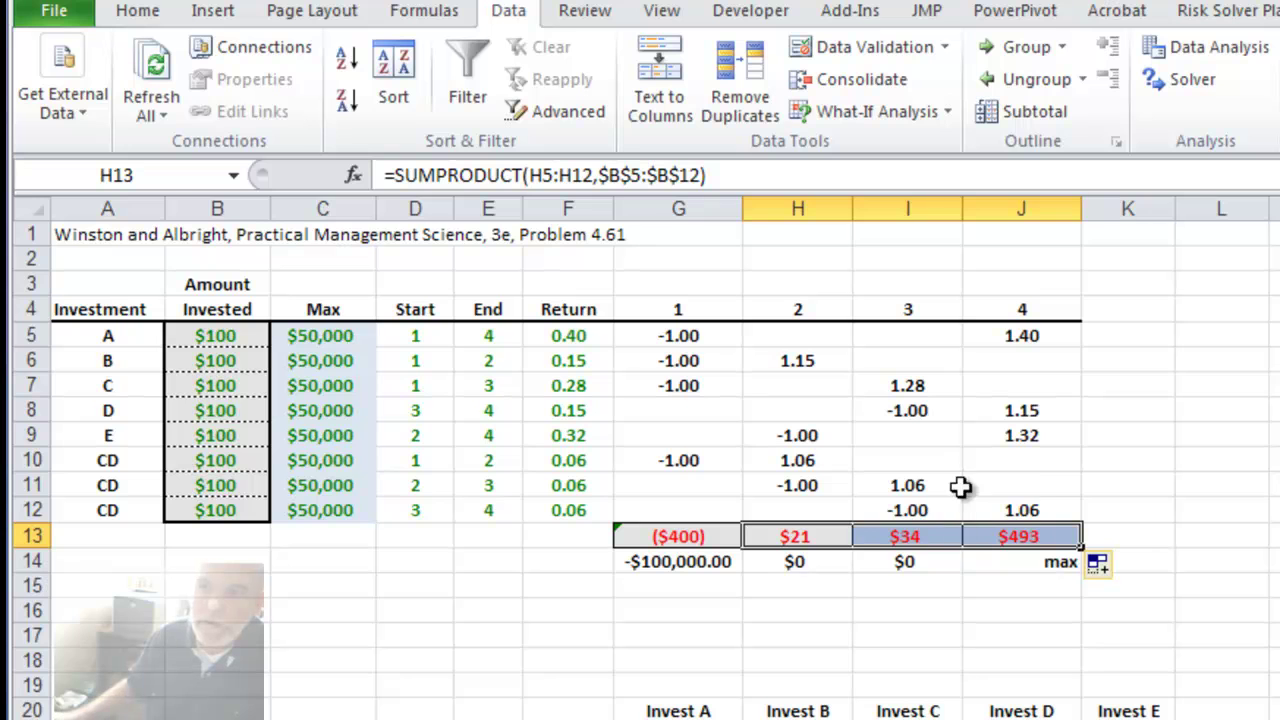
click(1024, 536)
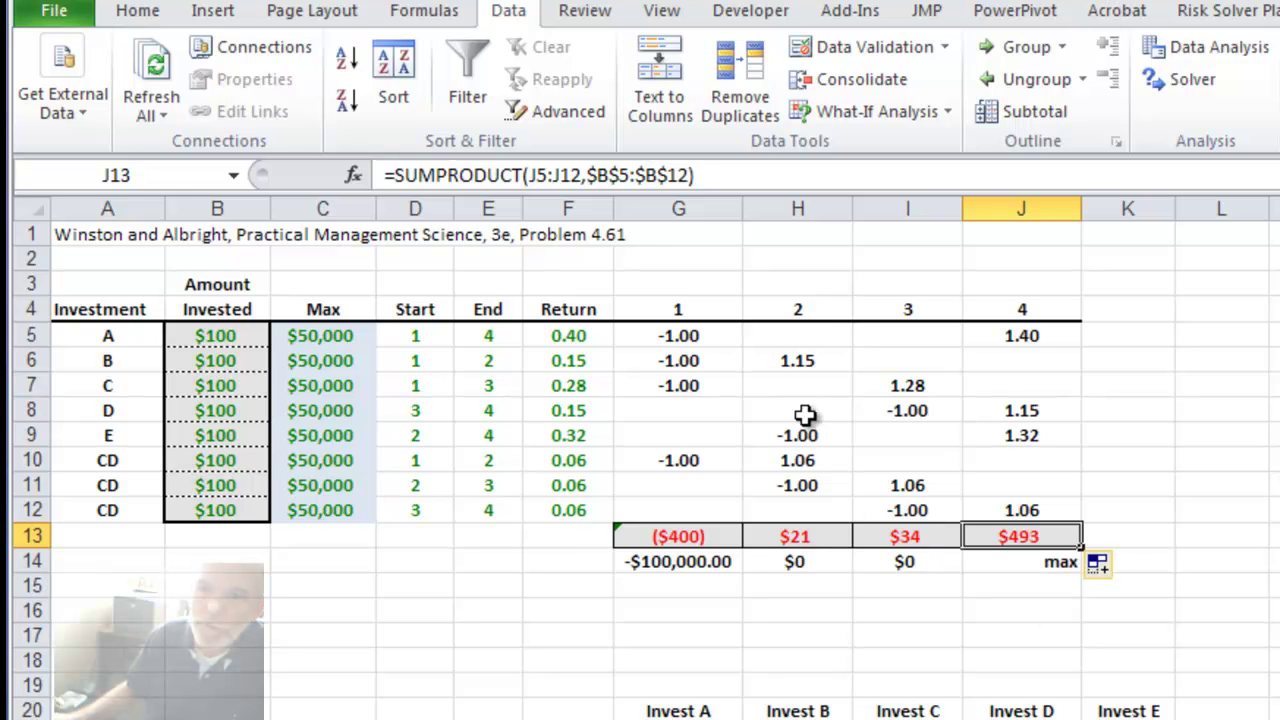
click(798, 537)
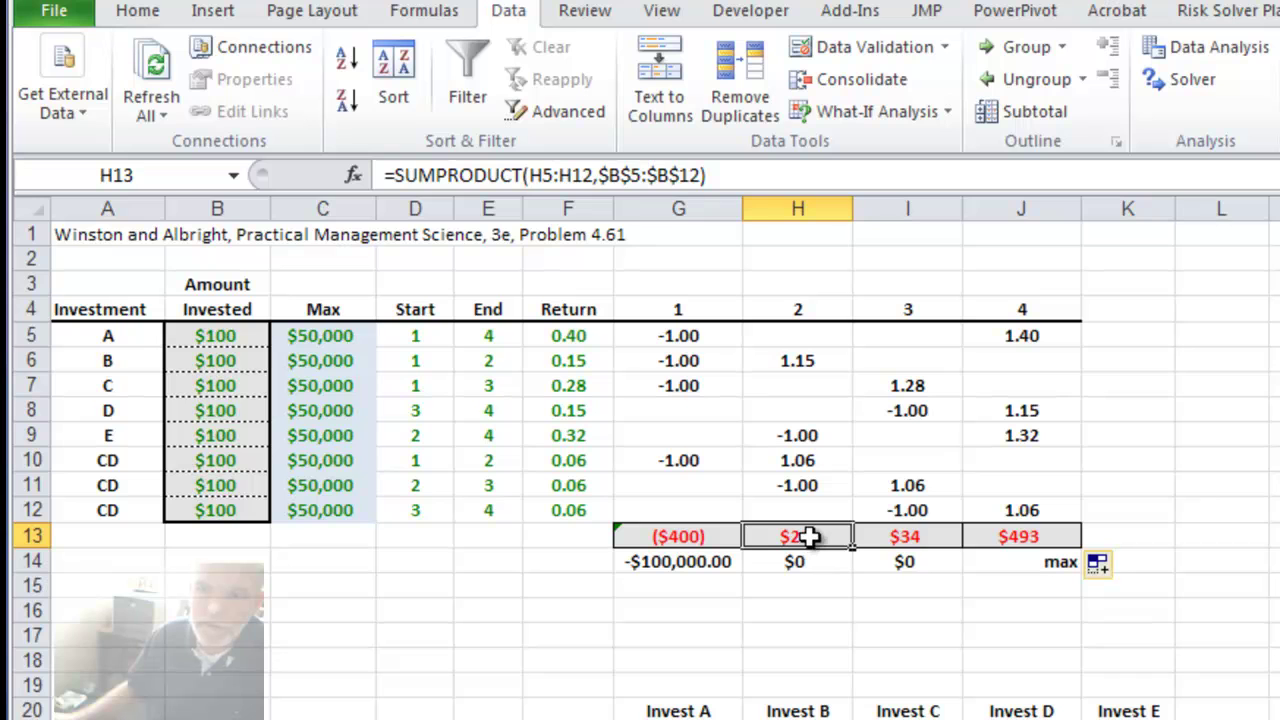
click(893, 536)
click(804, 560)
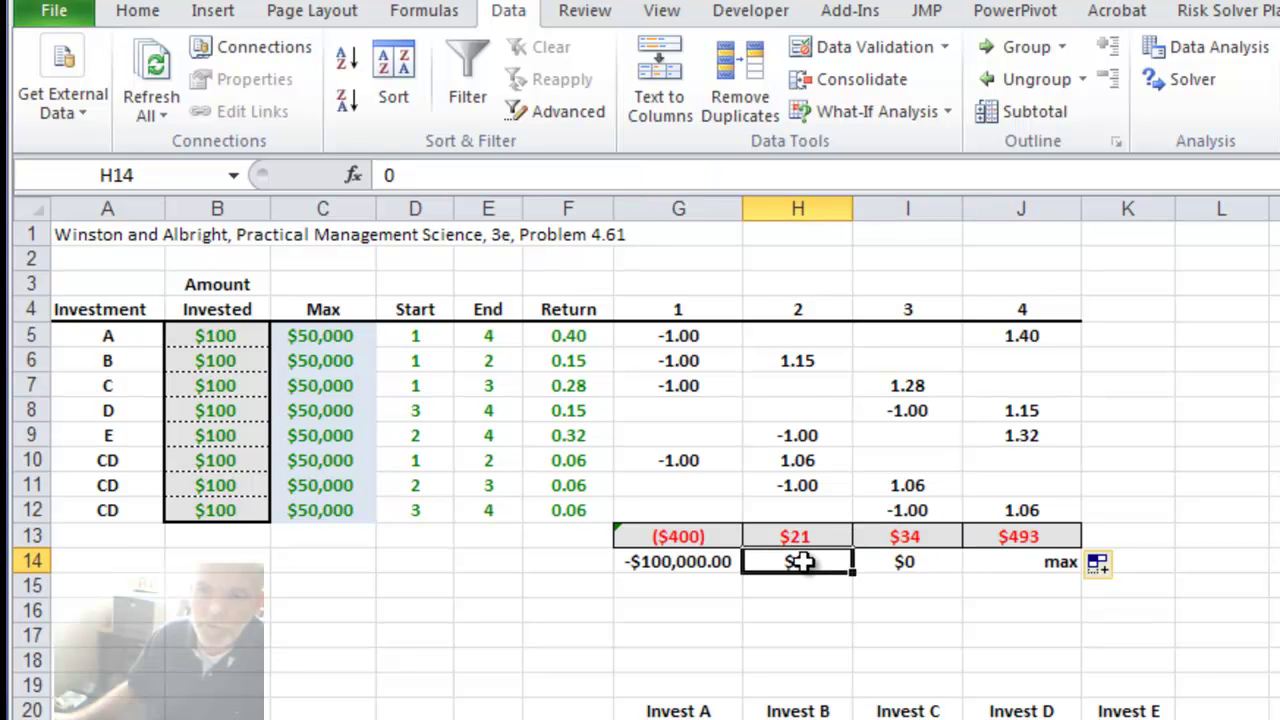
click(901, 564)
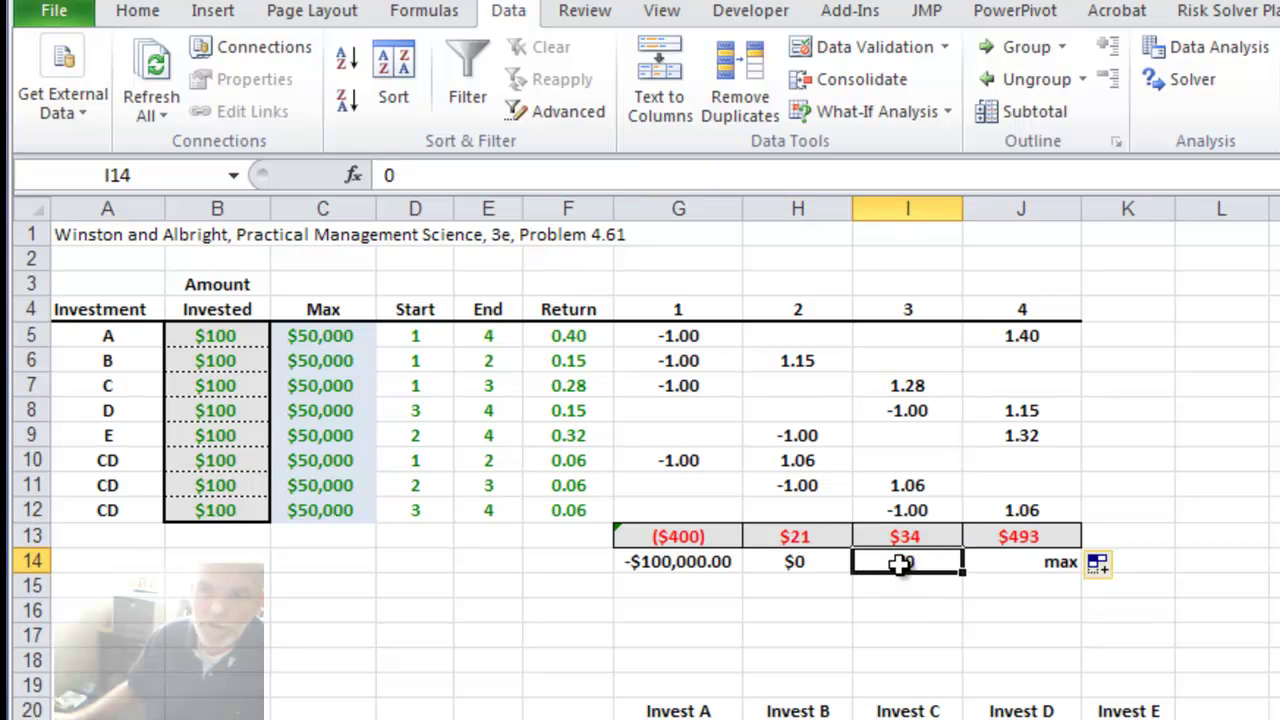
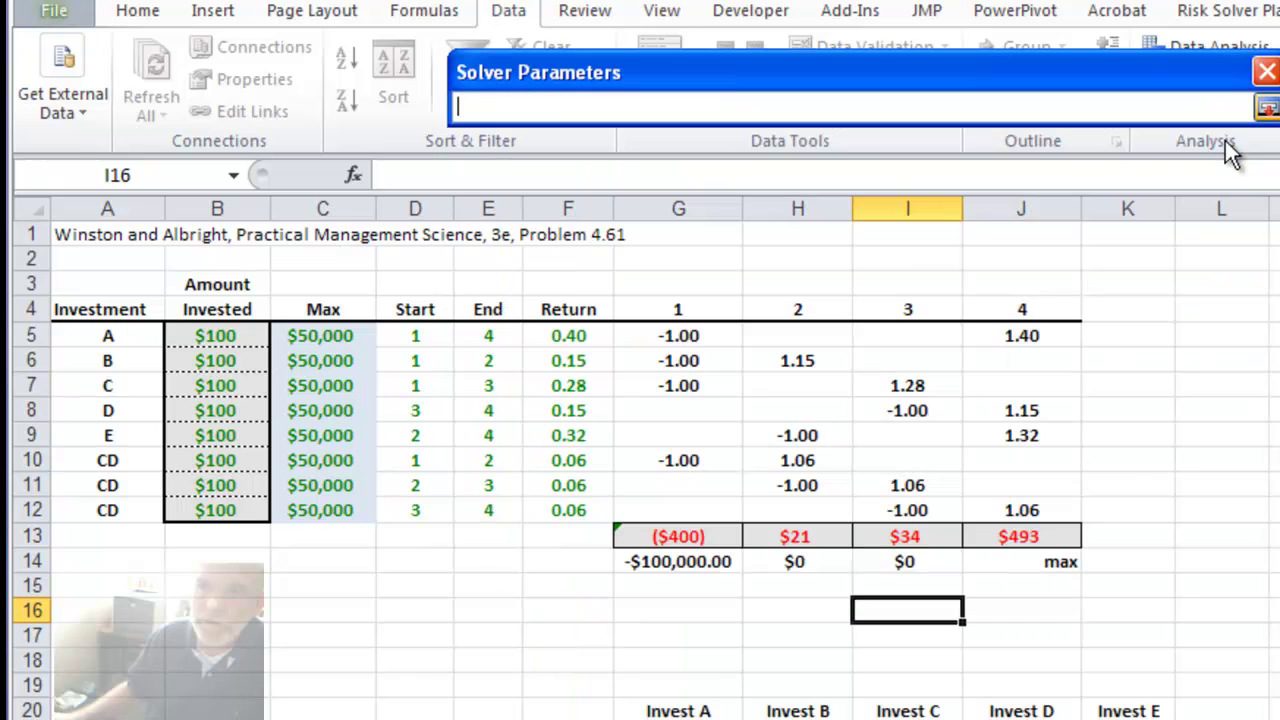
Set the Solver objective to the year 4 total in J13 and the changing variable cells to B5:B12.
click(1042, 536)
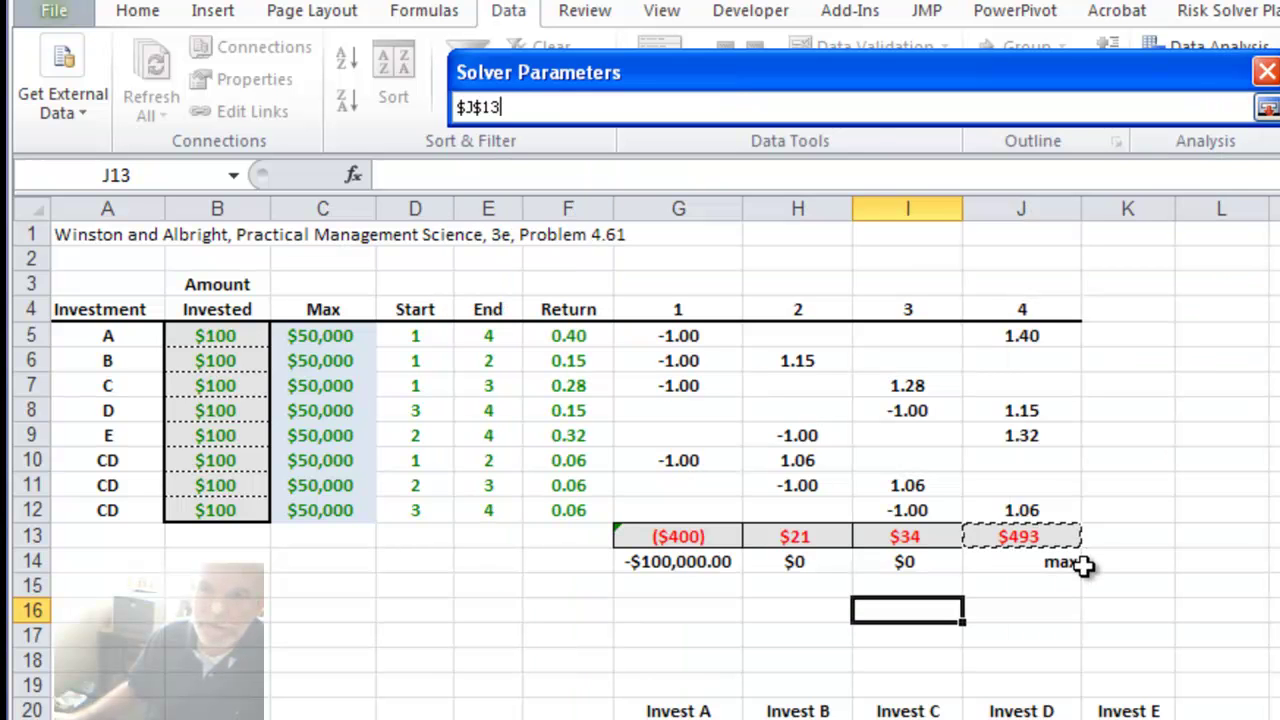
click(1266, 108)
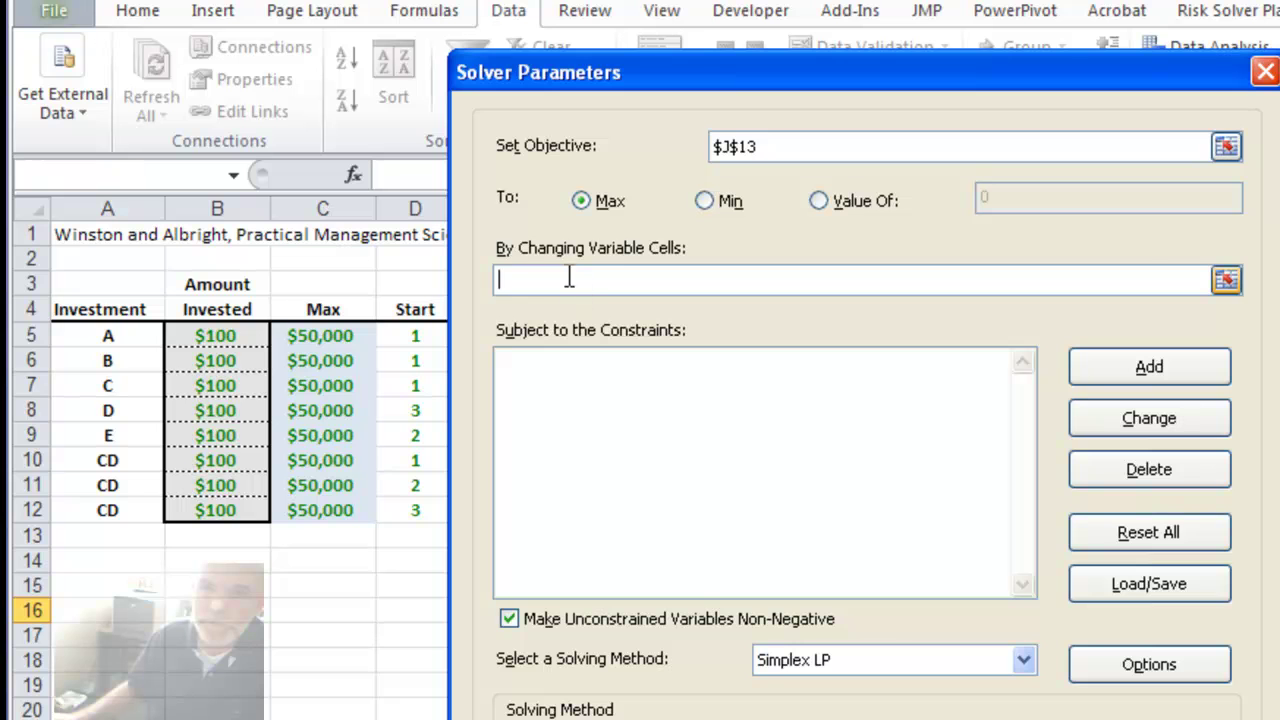
click(968, 277)
click(1228, 284)
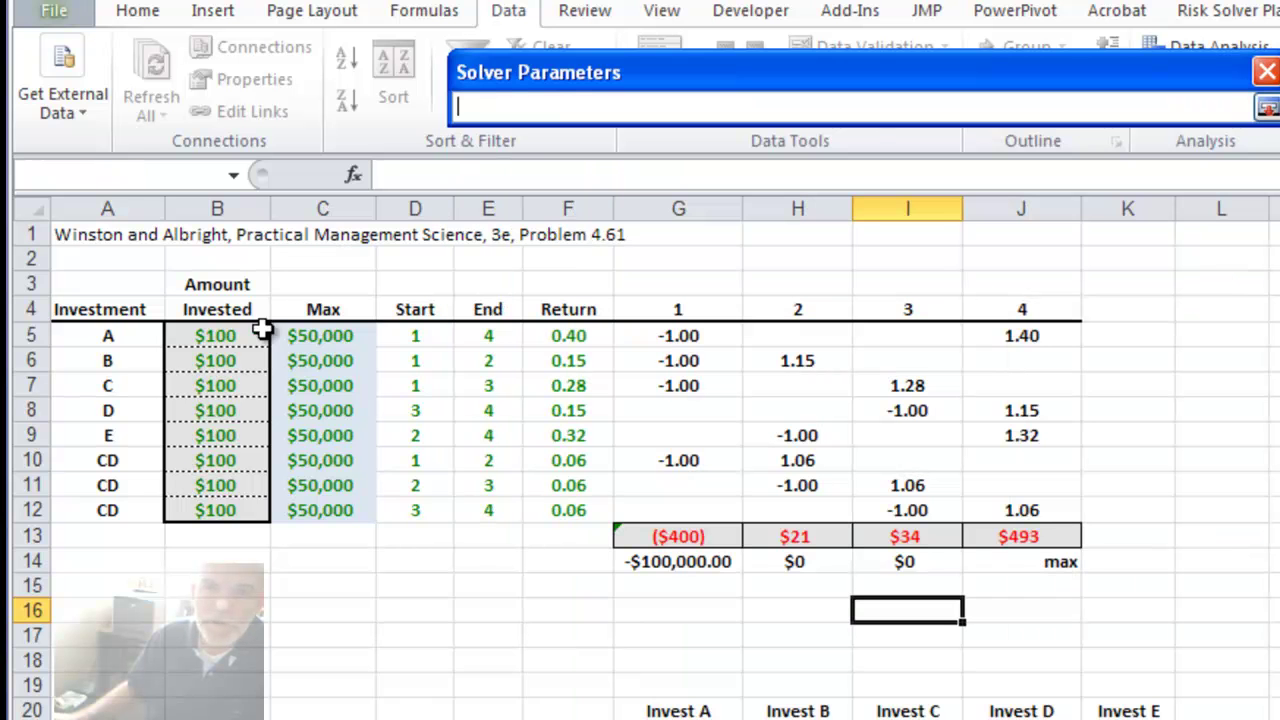
drag(200, 335, 200, 505)
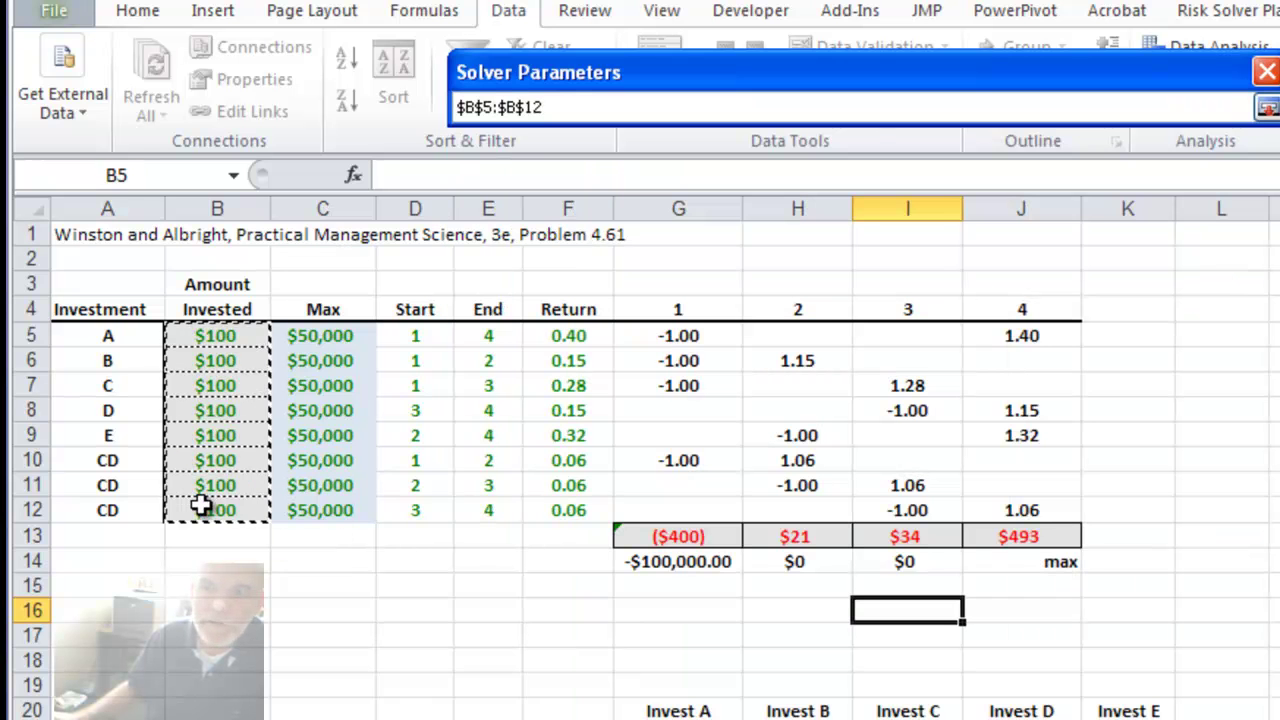
click(1265, 110)
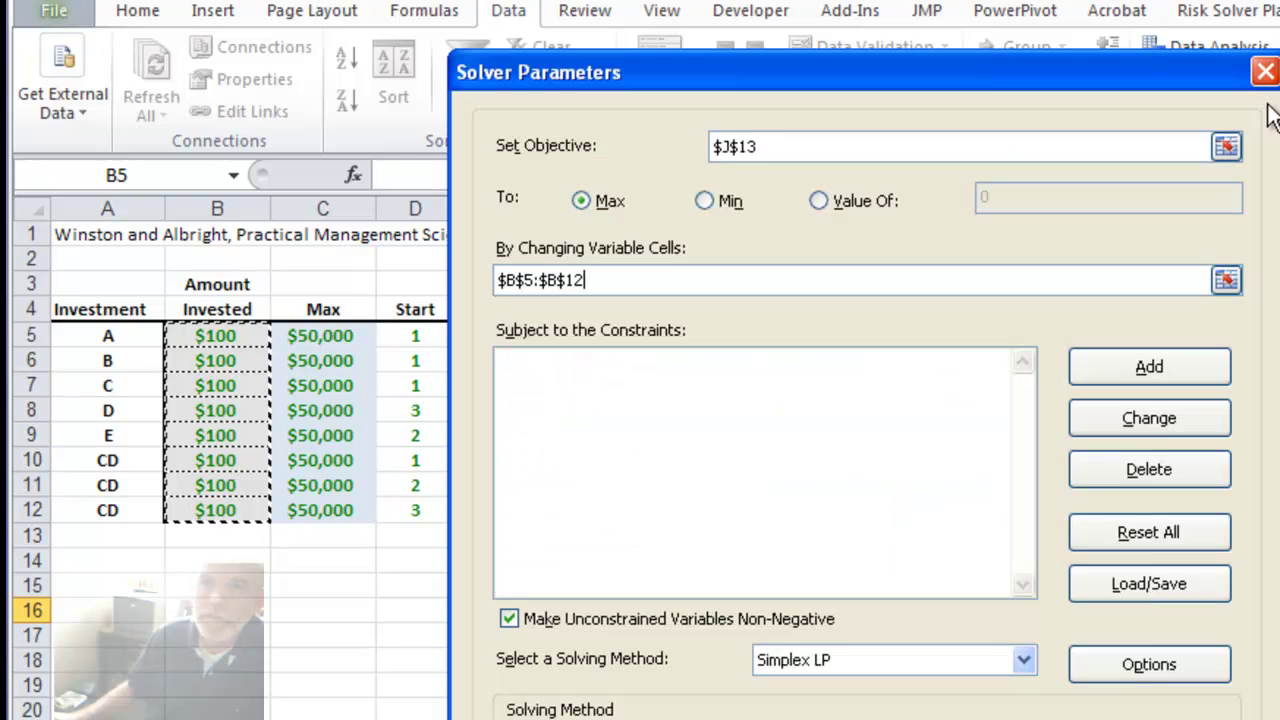
Add a Solver constraint keeping the invested amounts B5:B12 less than or equal to the maximums in C5:C12.
click(712, 416)
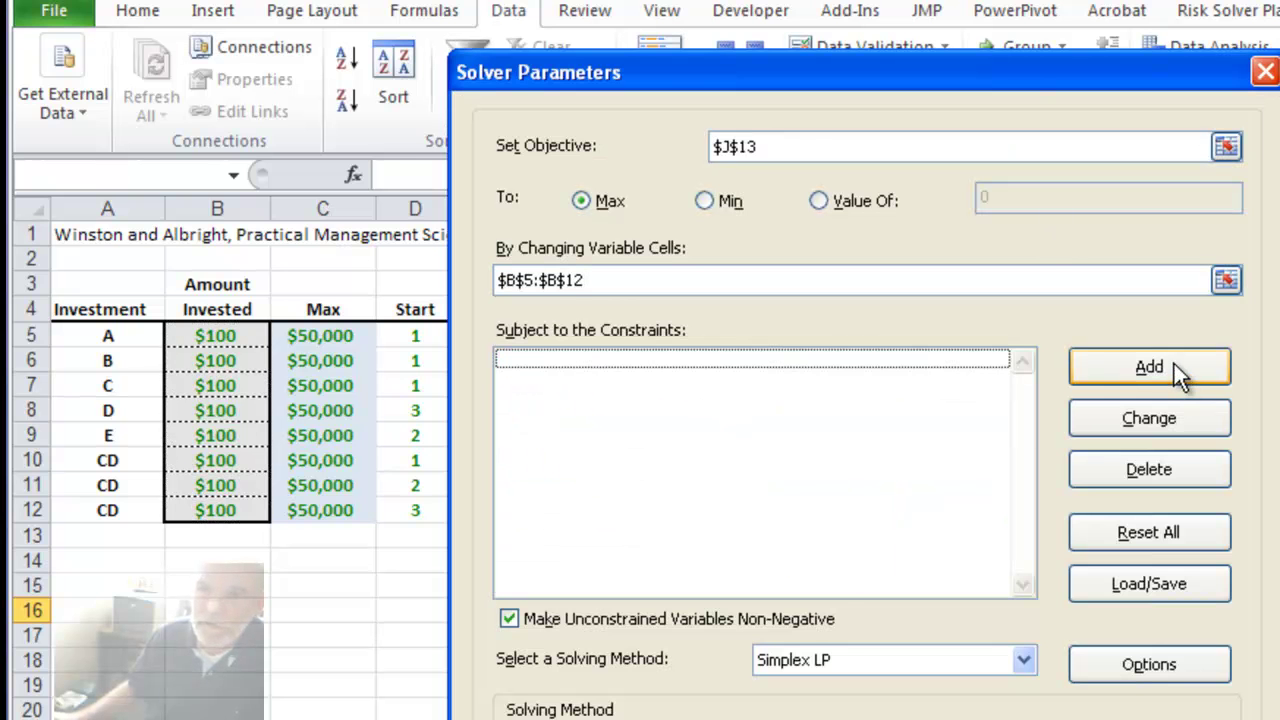
click(1100, 369)
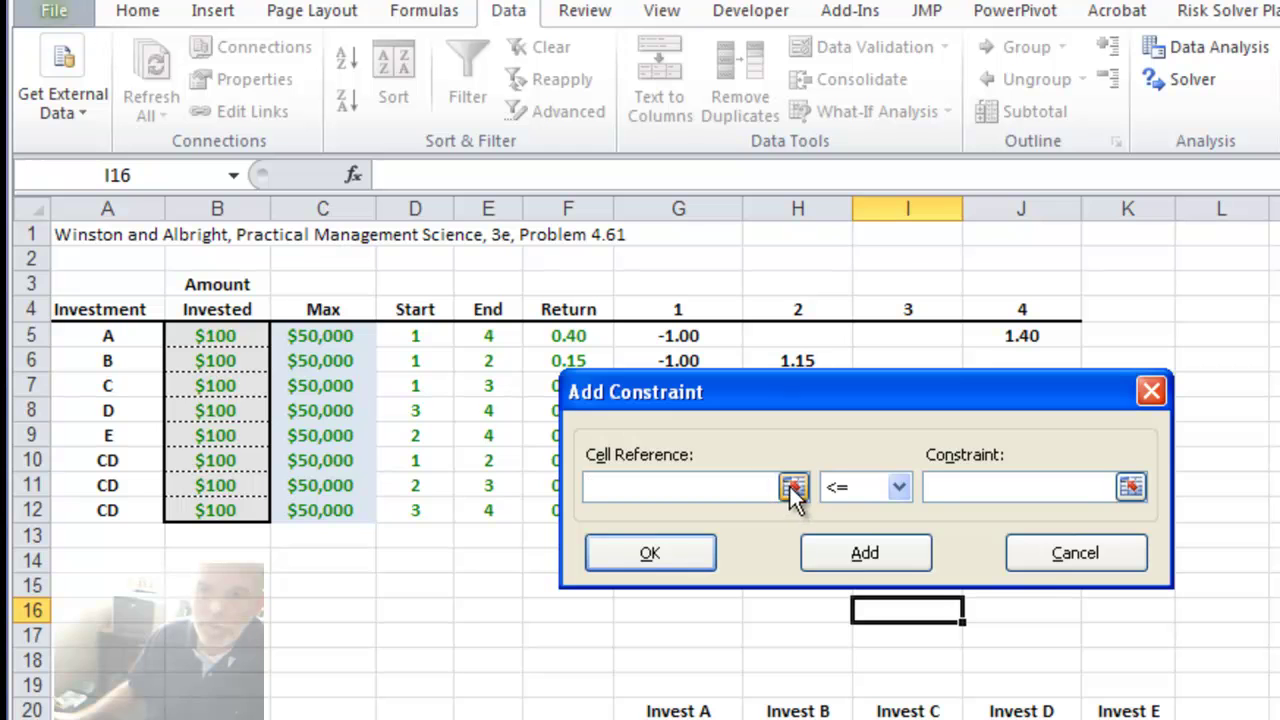
click(794, 487)
drag(214, 343, 214, 508)
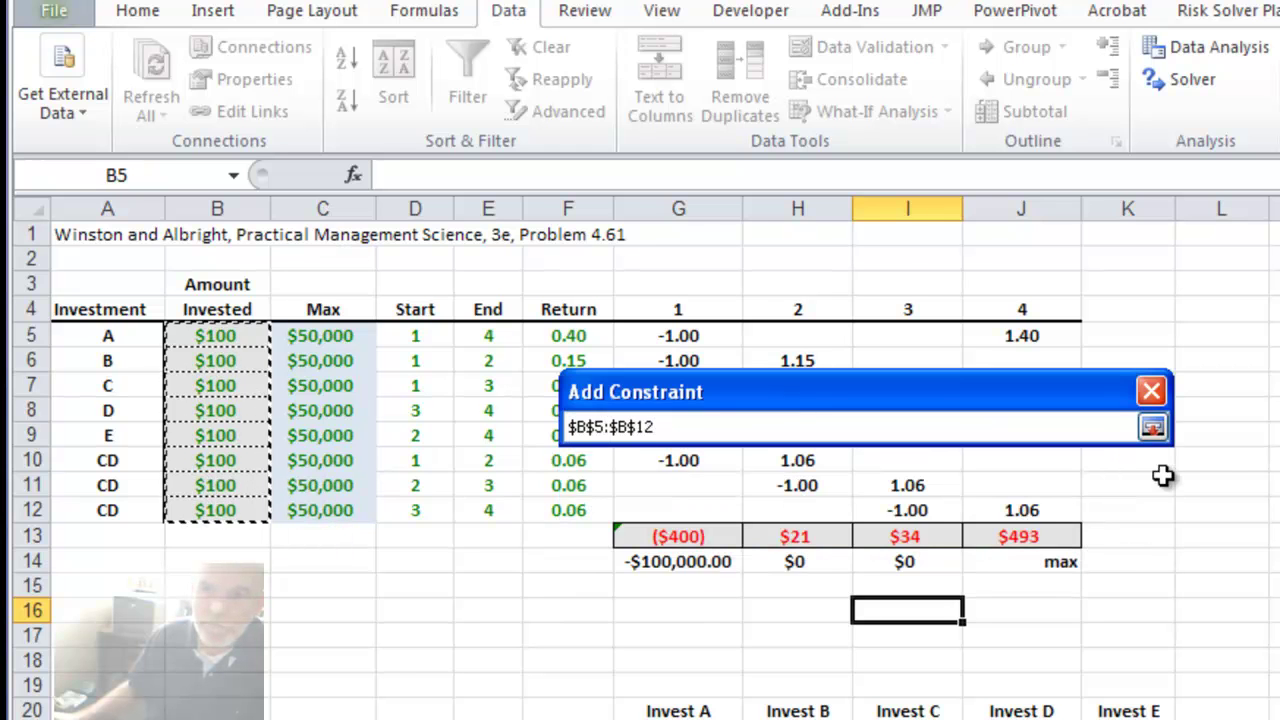
click(1152, 426)
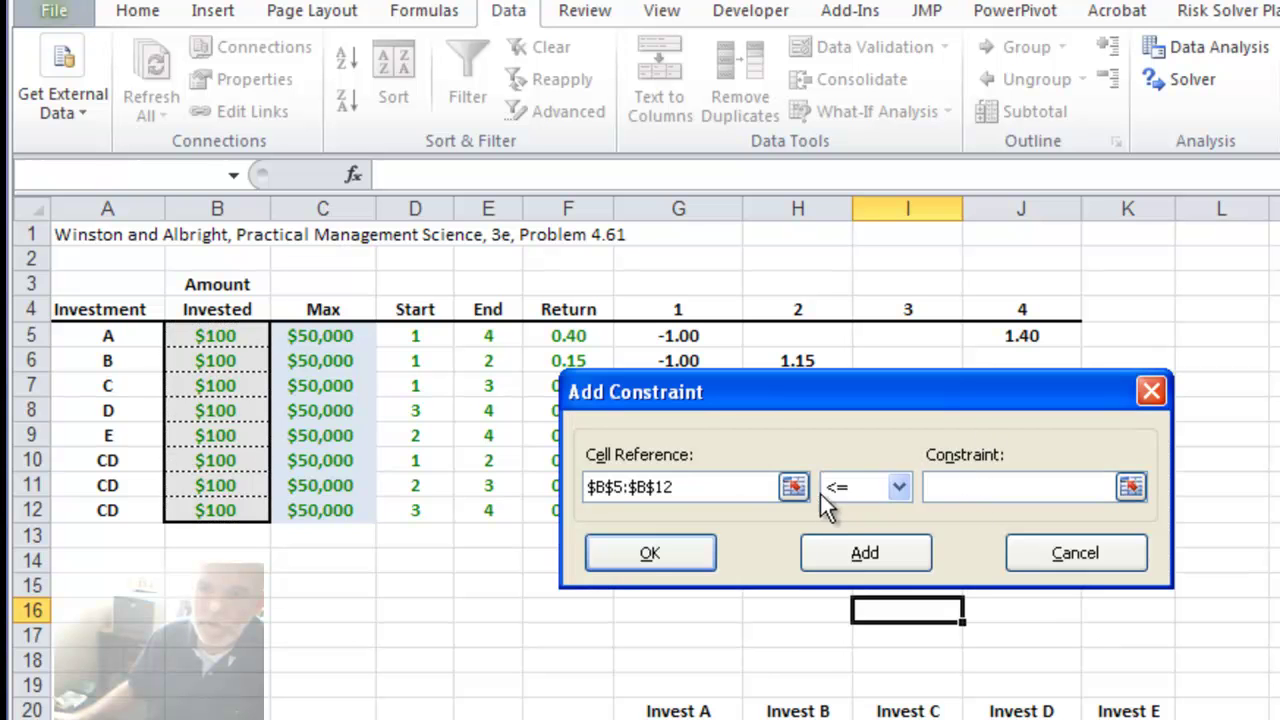
drag(335, 338, 335, 507)
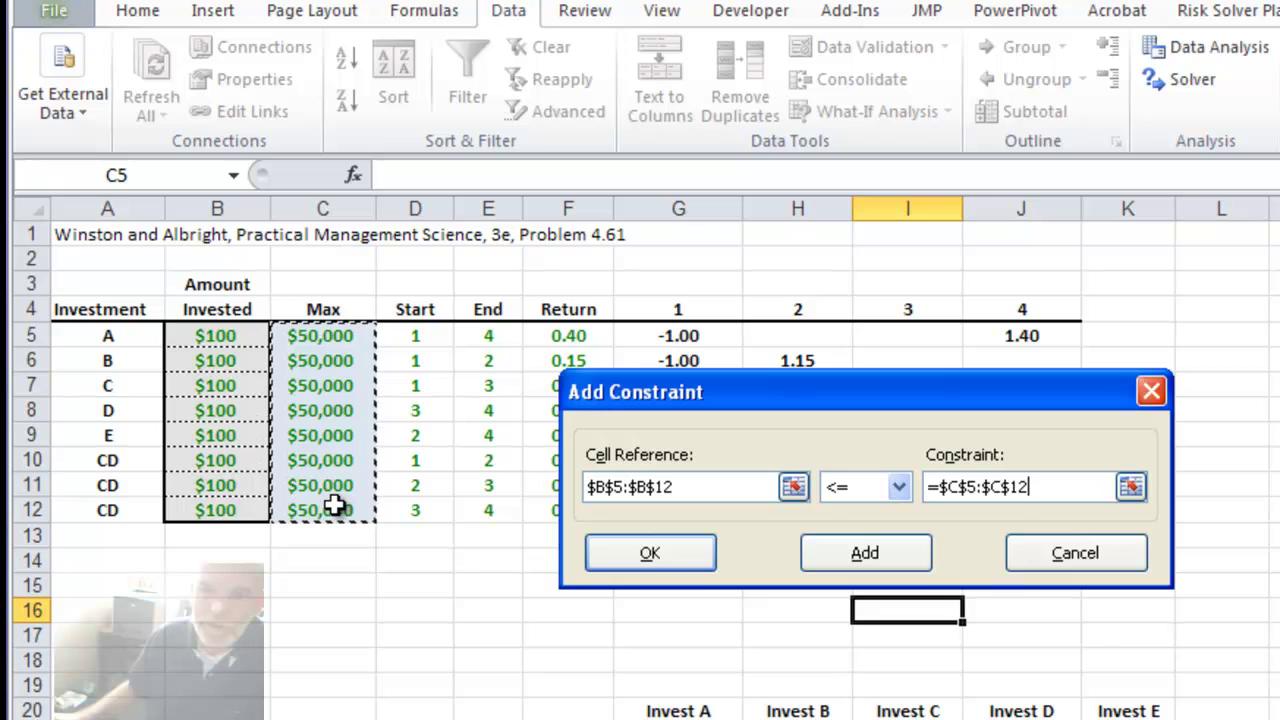
click(920, 551)
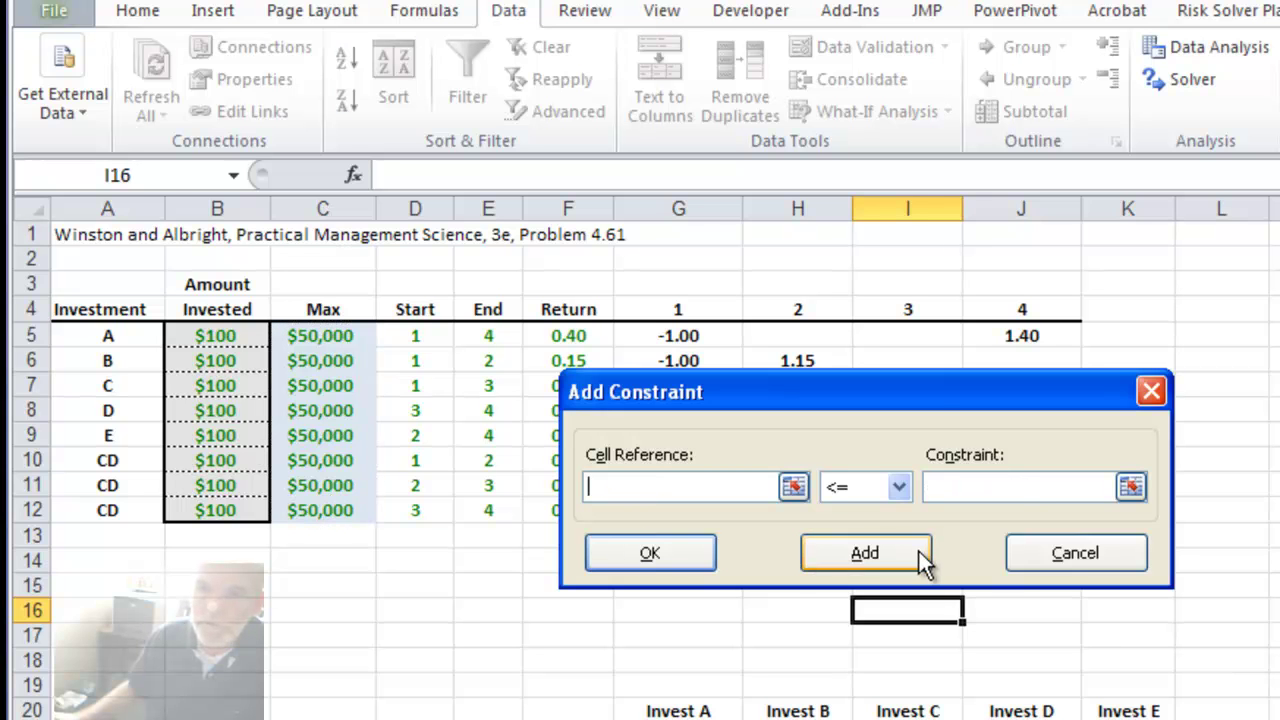
Add a Solver constraint making the year 1 cash flow in G13 equal to G14.
drag(936, 401, 643, 258)
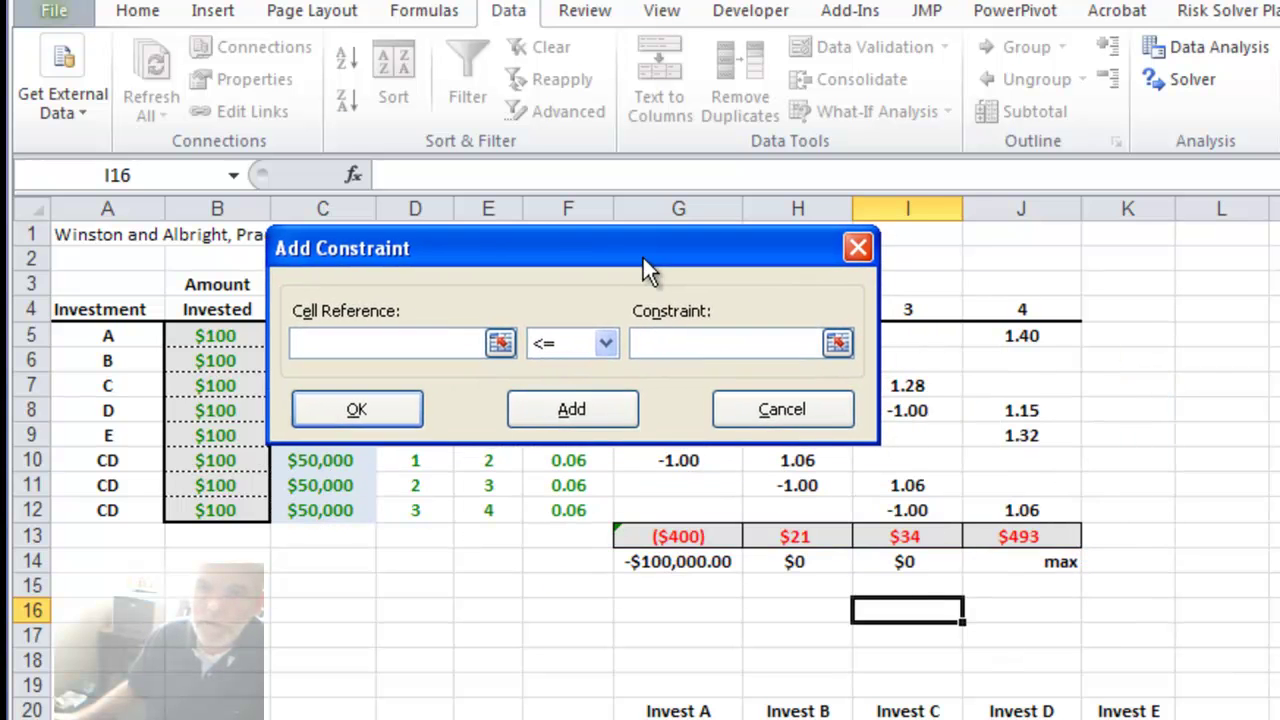
click(689, 538)
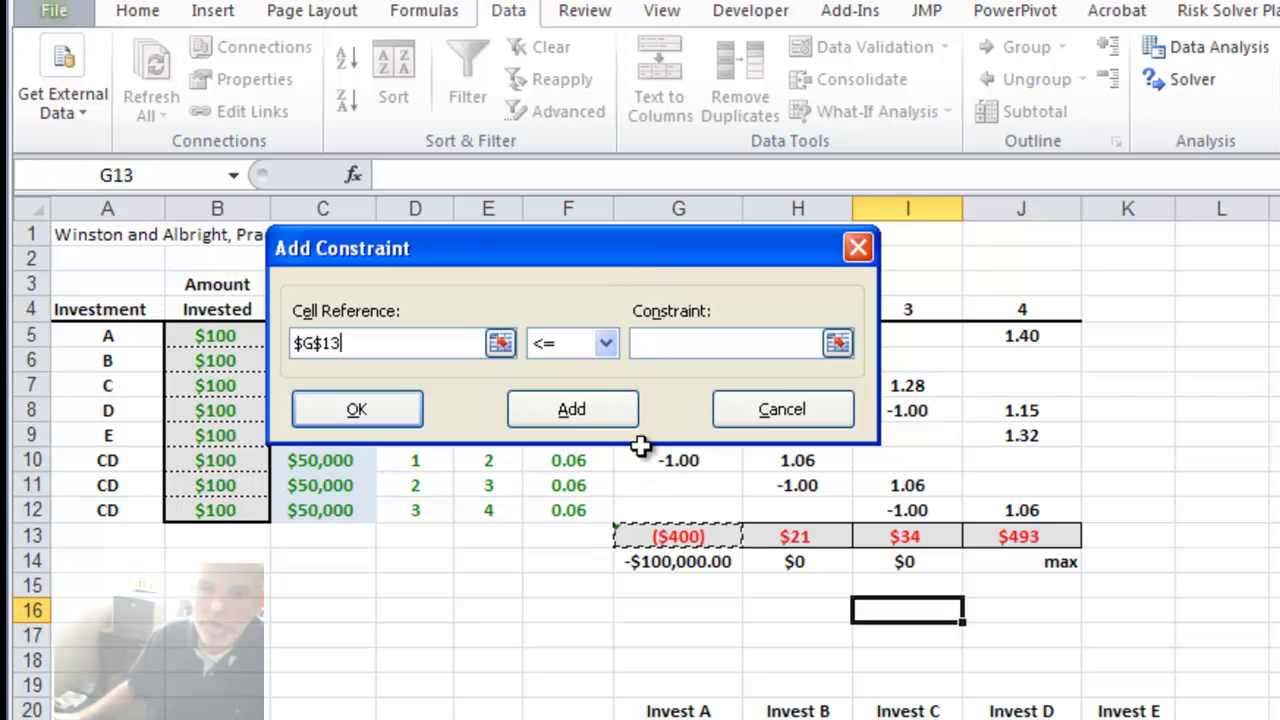
click(606, 343)
click(578, 388)
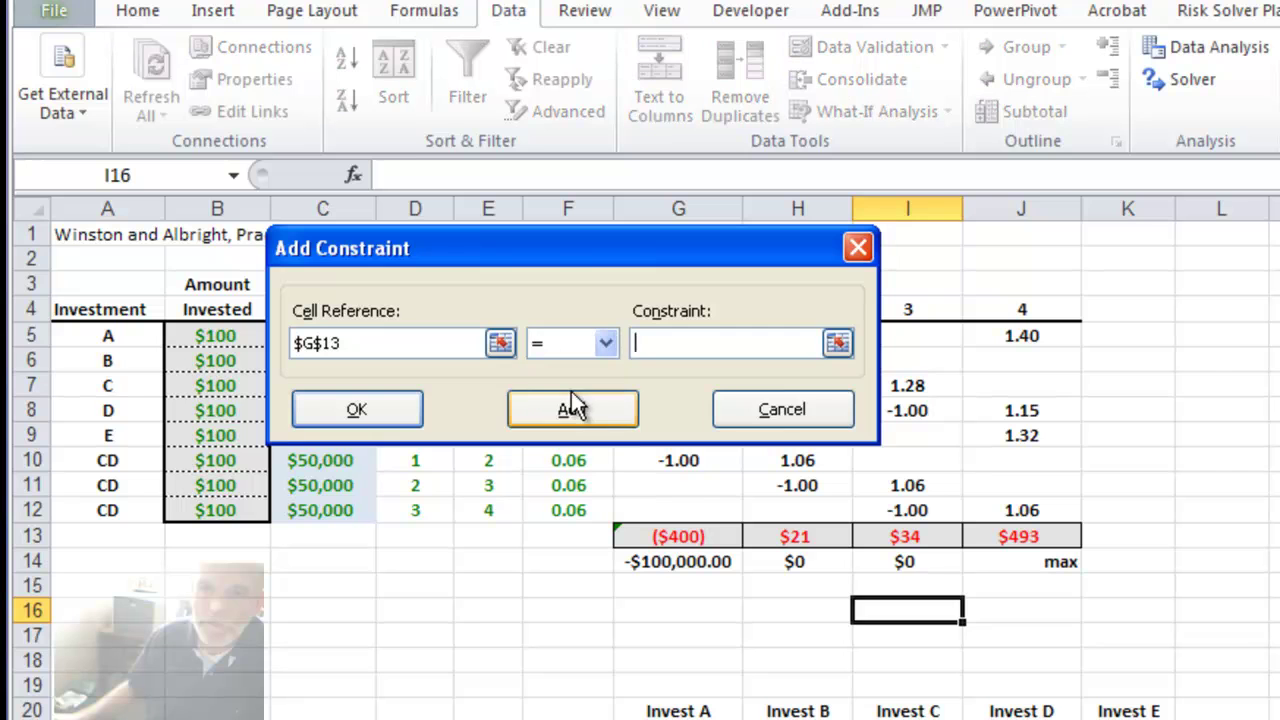
click(664, 562)
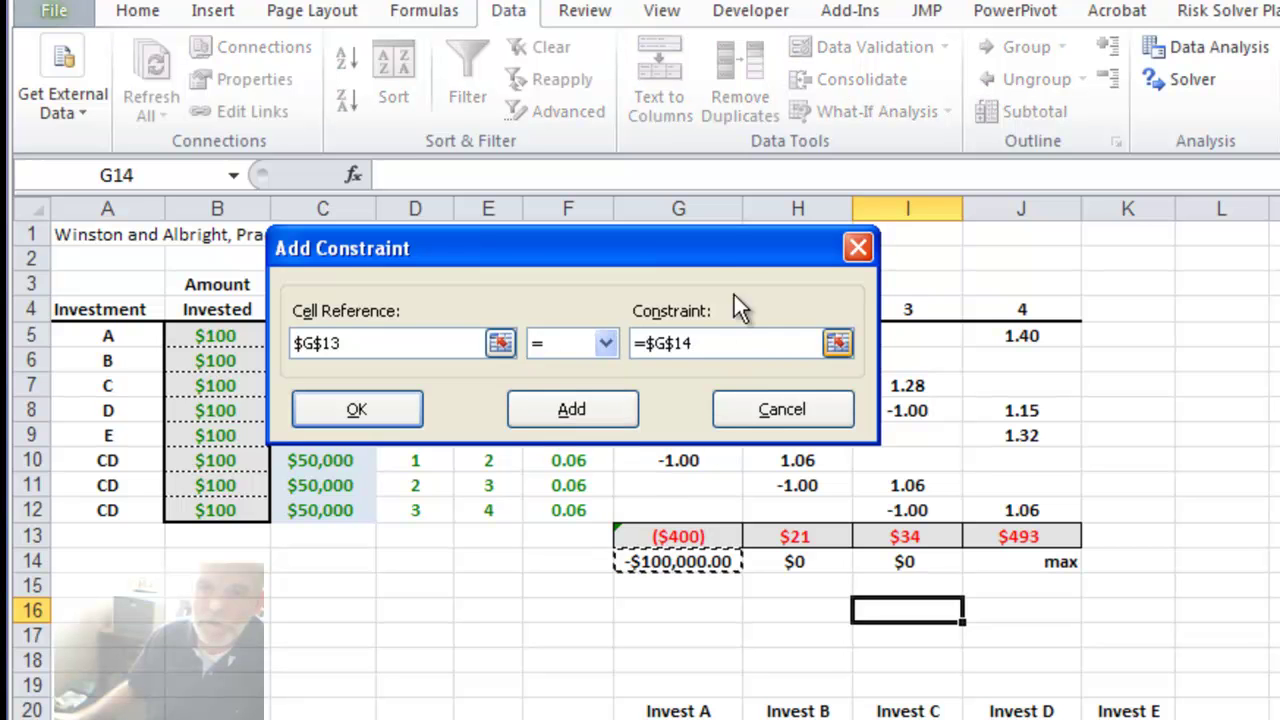
drag(715, 262, 628, 646)
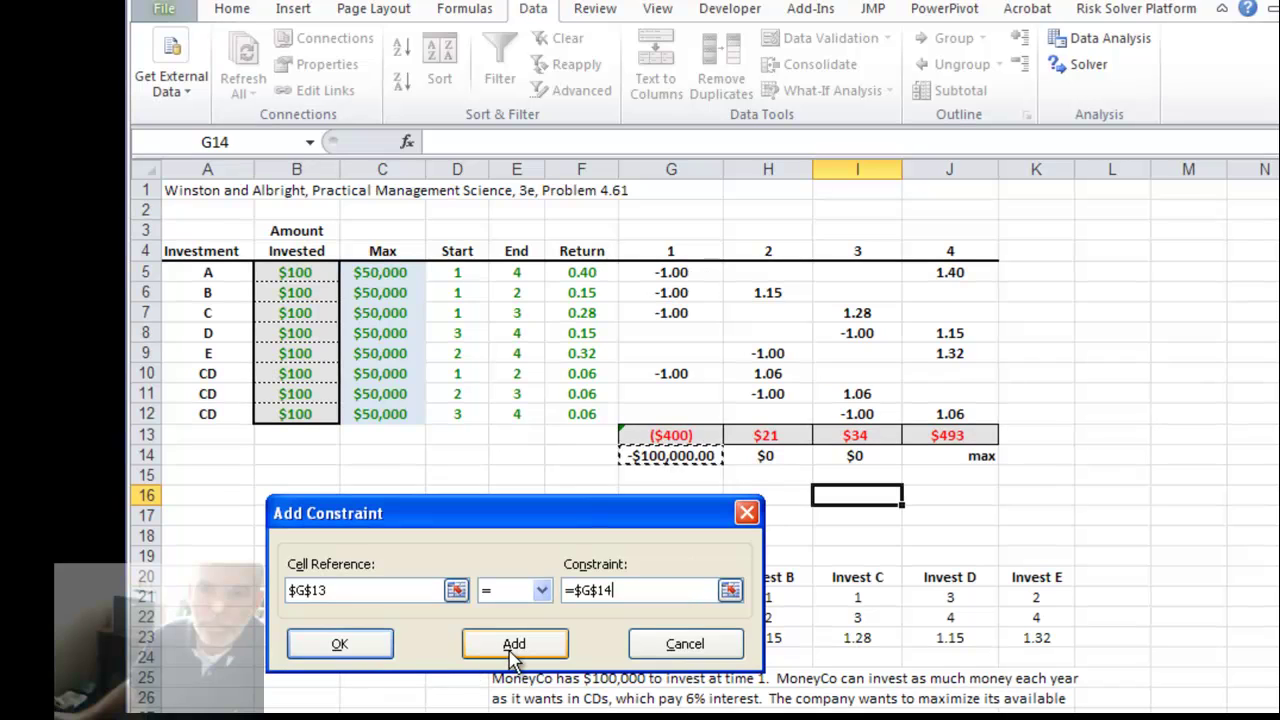
click(495, 719)
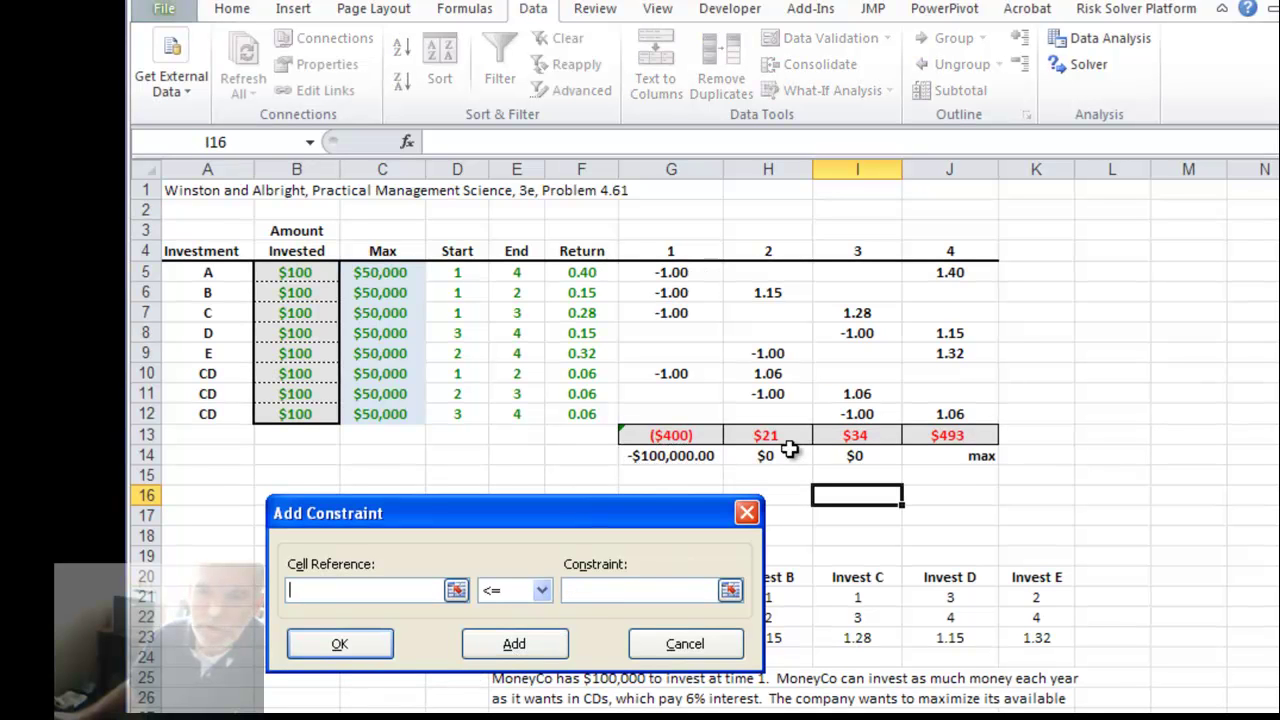
Add a final constraint making the year 2 and 3 cash flows in H13:I13 equal to H14:I14, and return to the Solver parameters.
drag(766, 435, 833, 435)
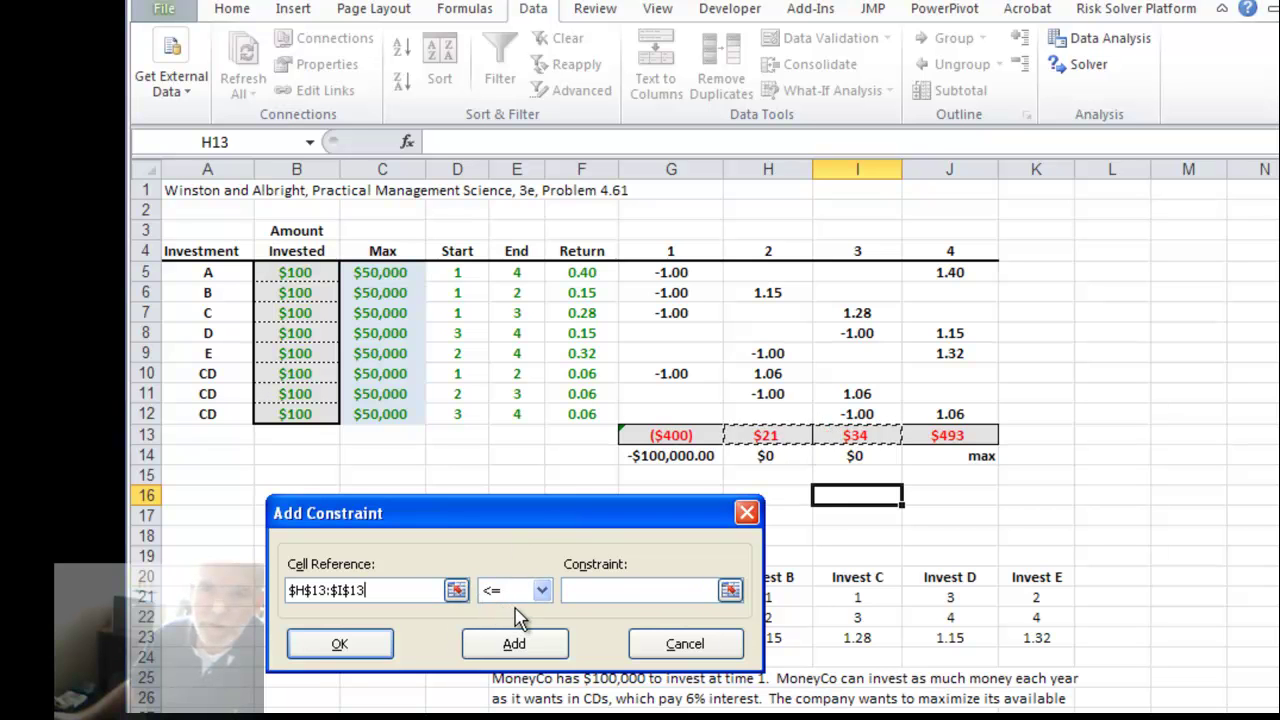
click(544, 591)
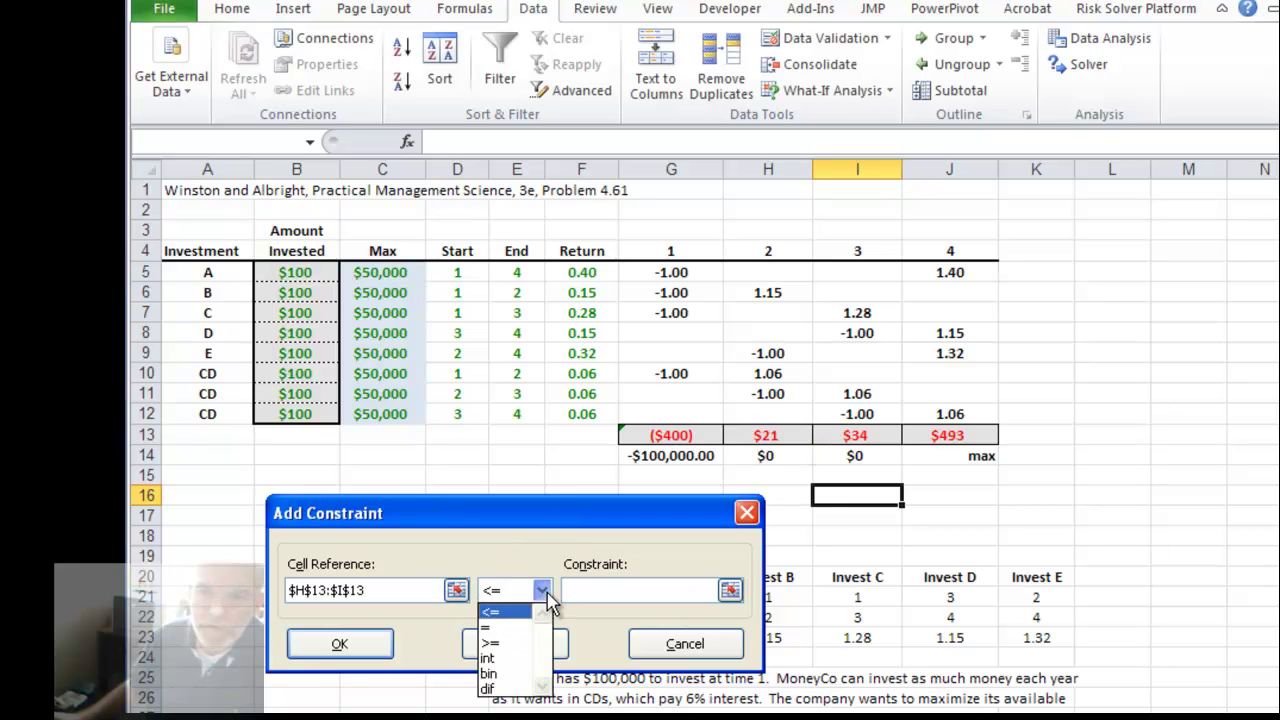
click(510, 627)
click(705, 585)
drag(765, 456, 852, 457)
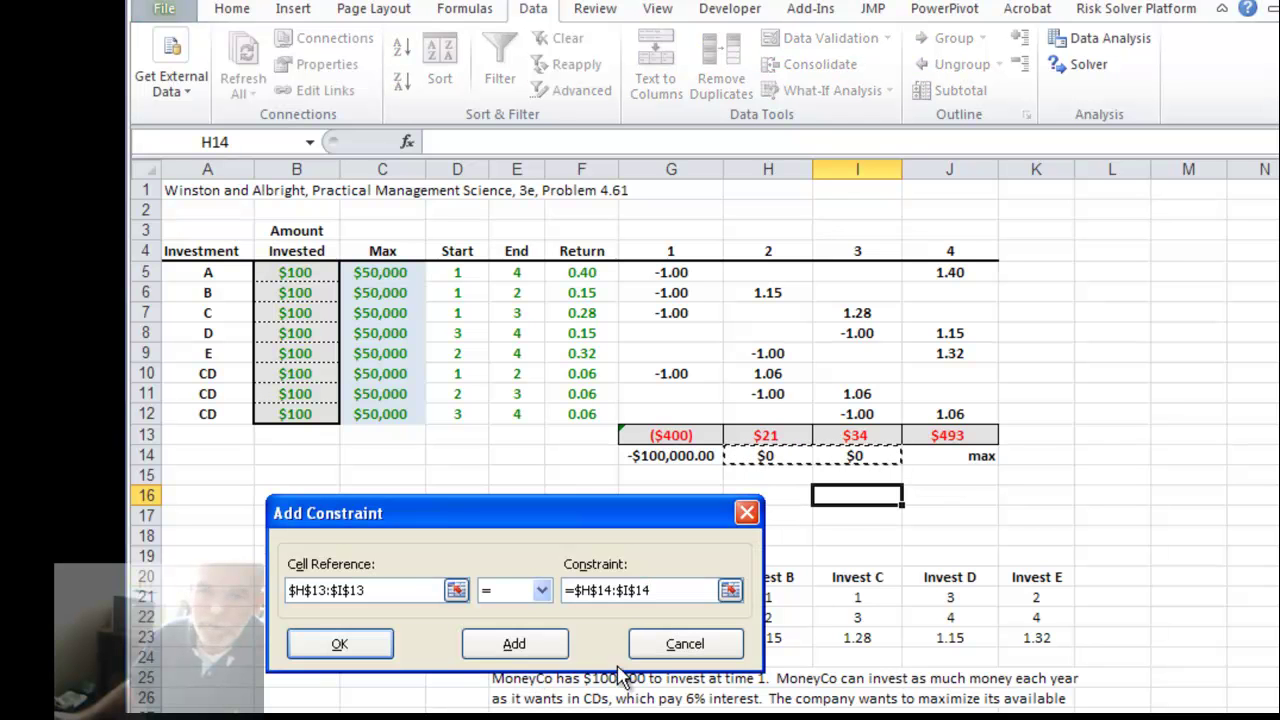
click(368, 647)
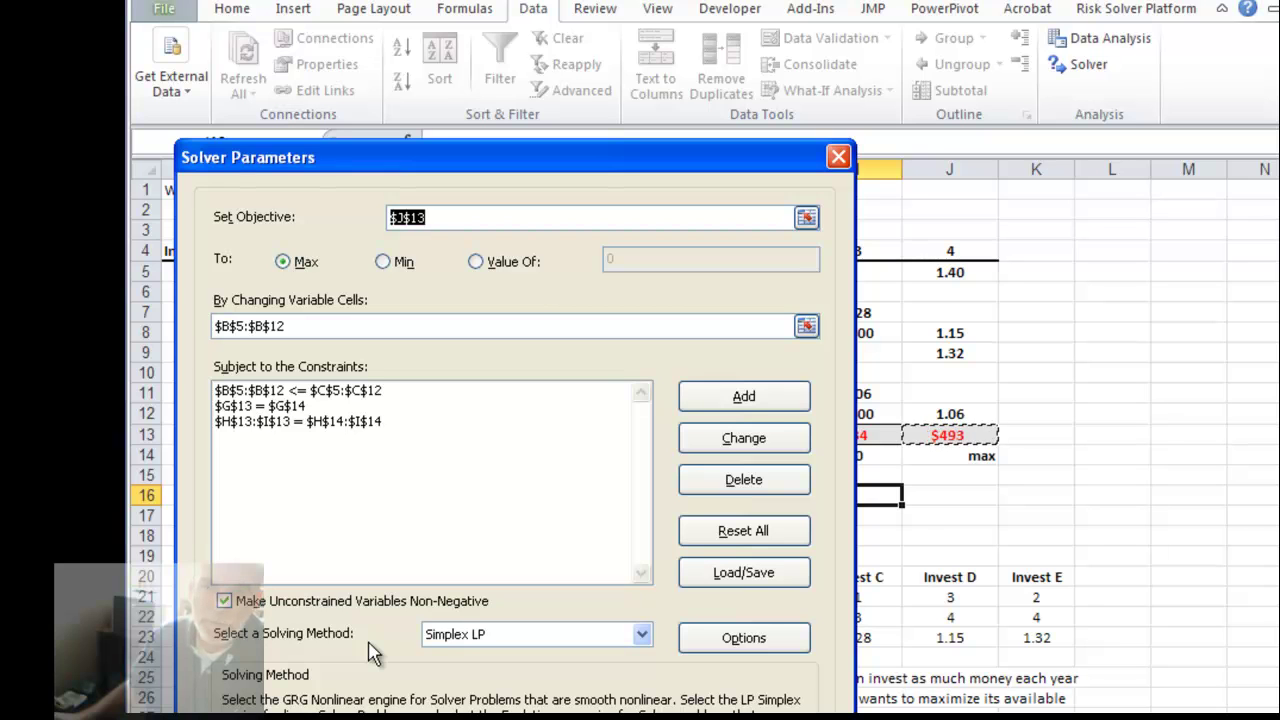
Solve the model, keep the Solver solution, and select the year 4 total in J13.
click(512, 217)
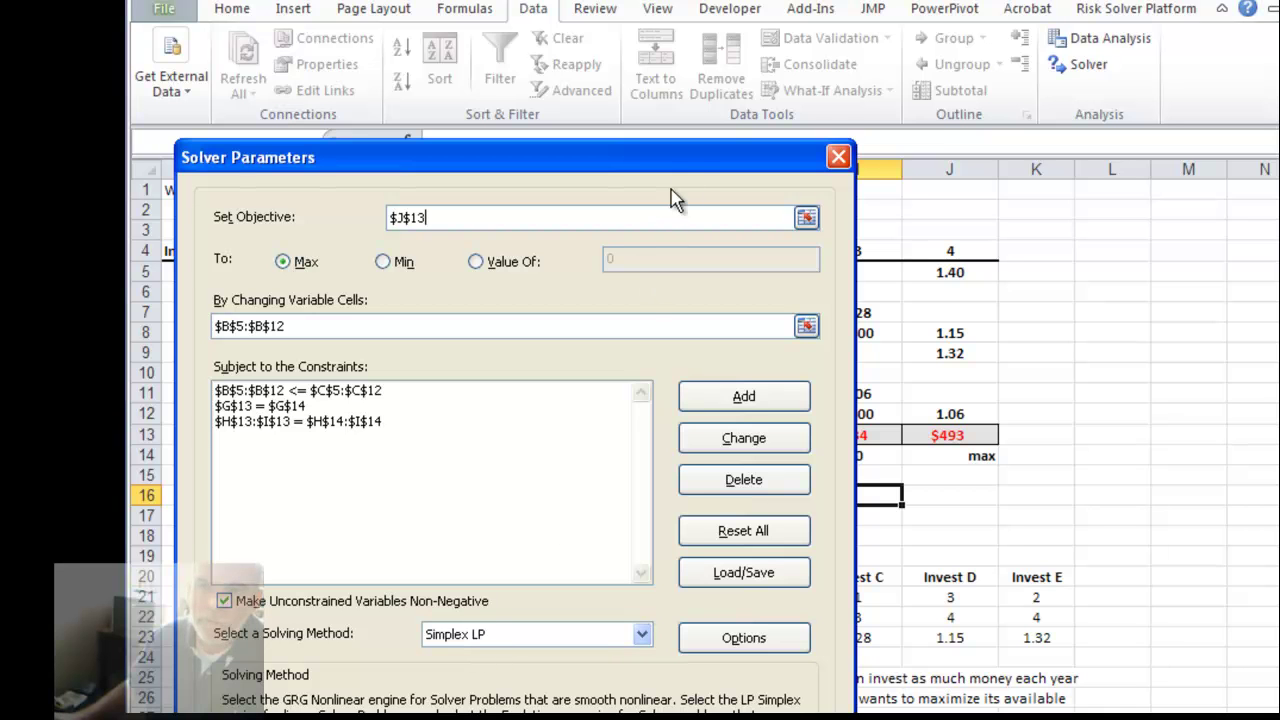
drag(685, 166, 797, 33)
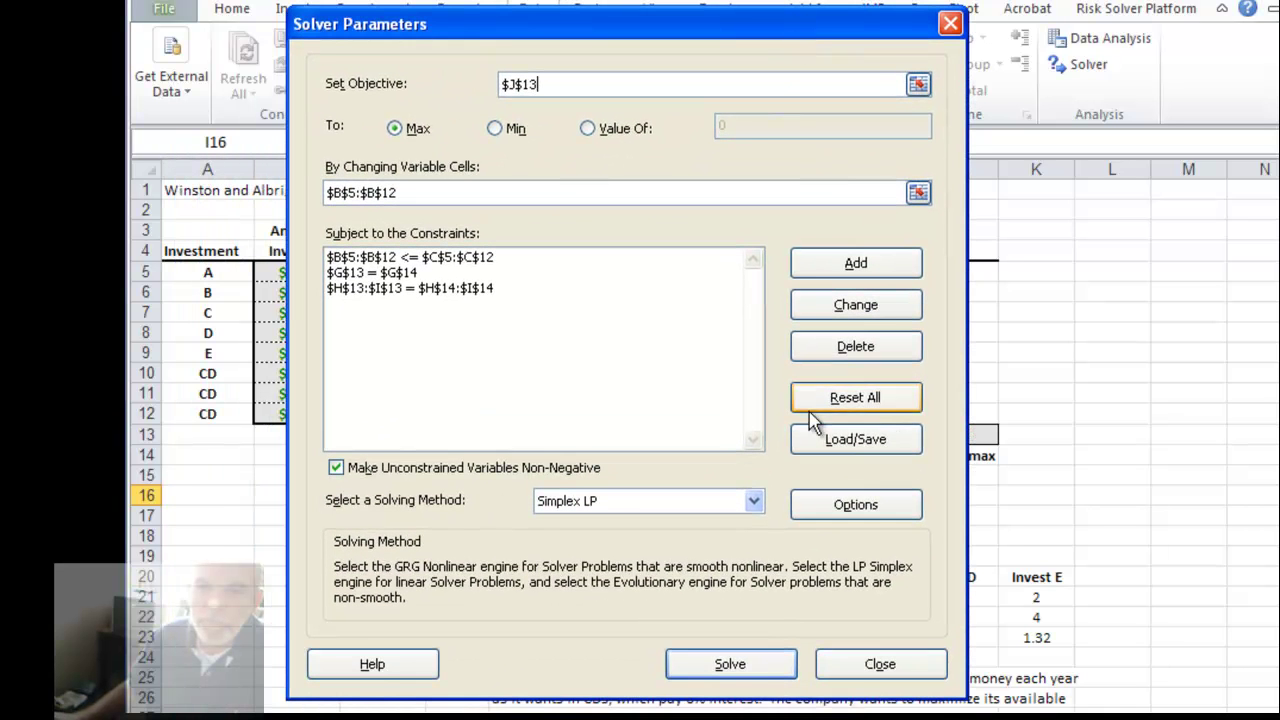
click(752, 668)
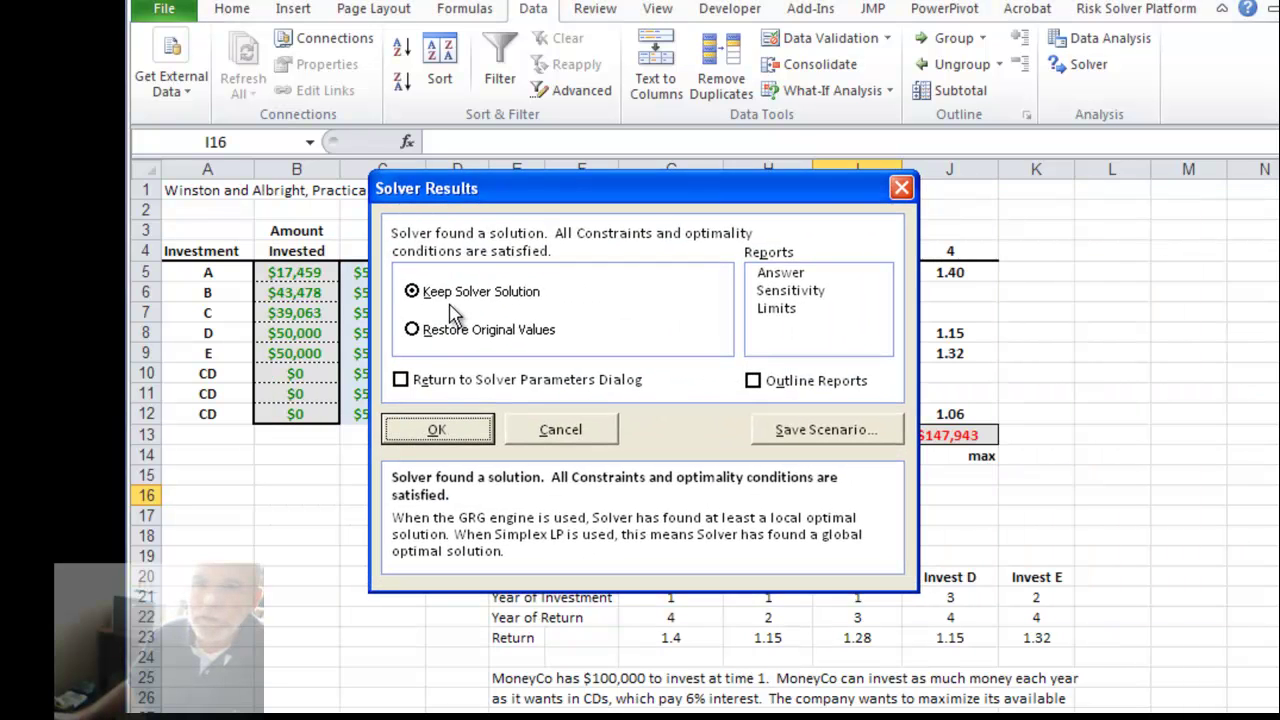
click(440, 432)
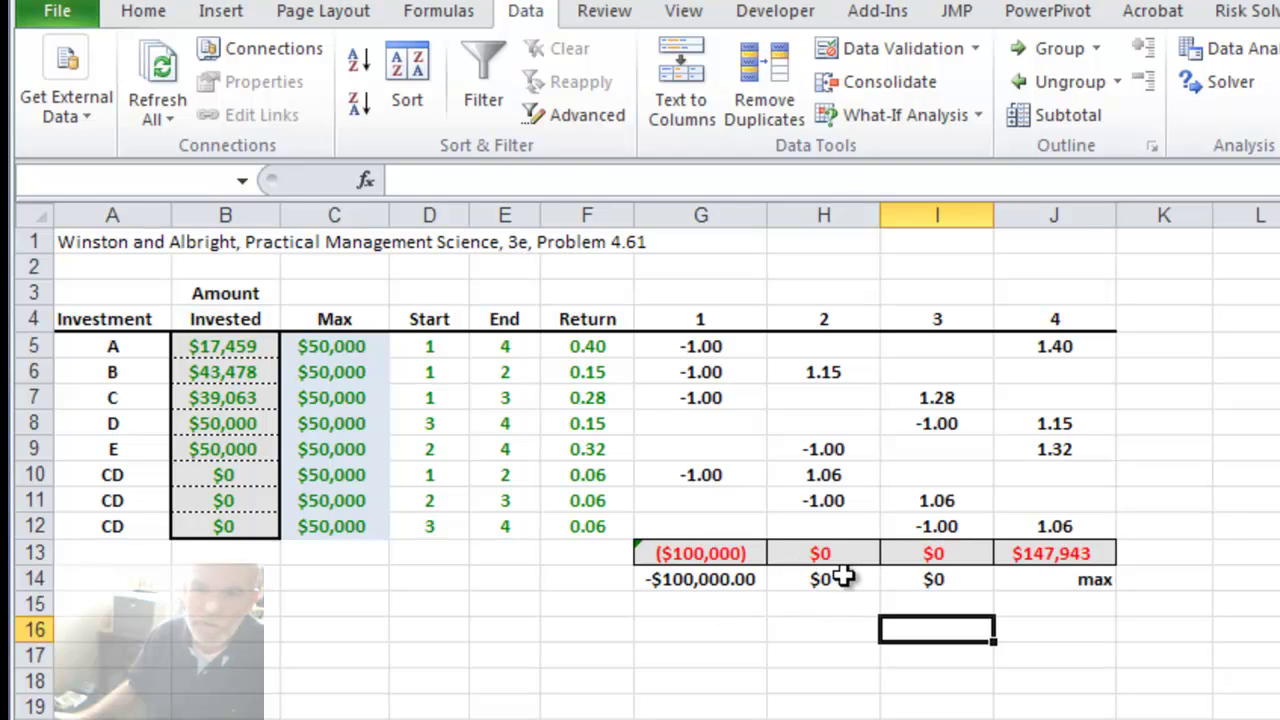
click(1040, 557)
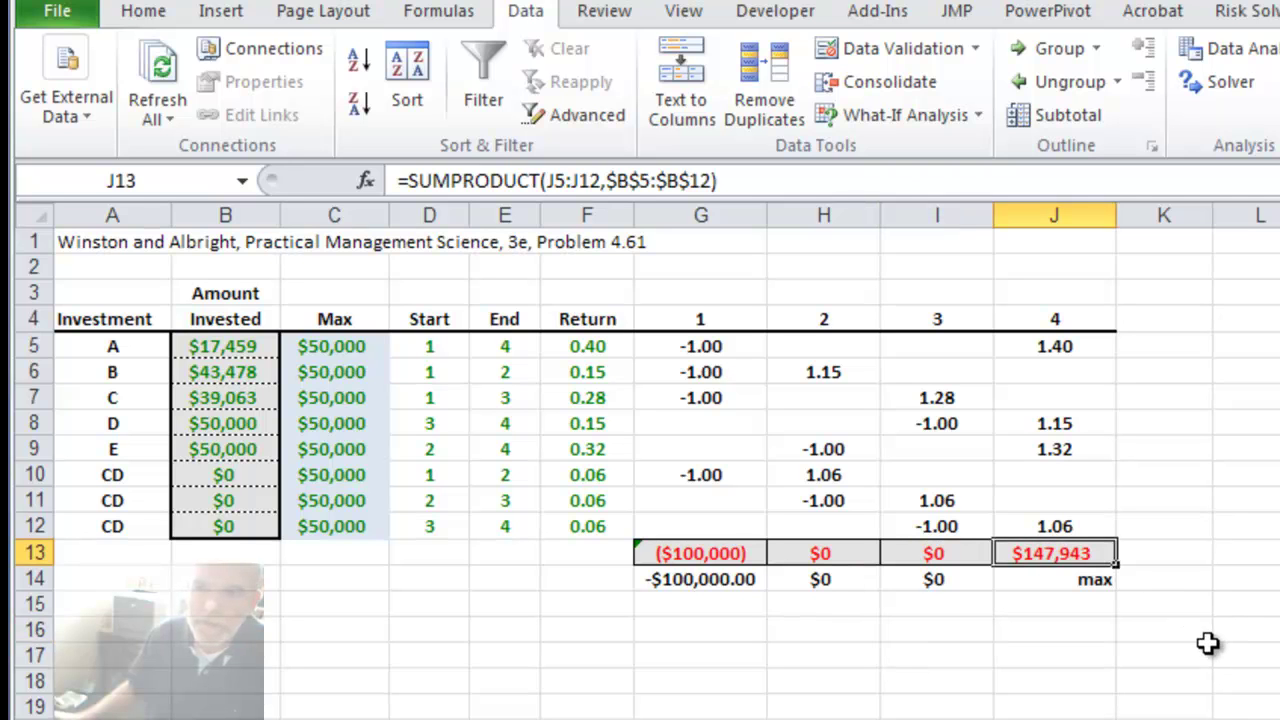